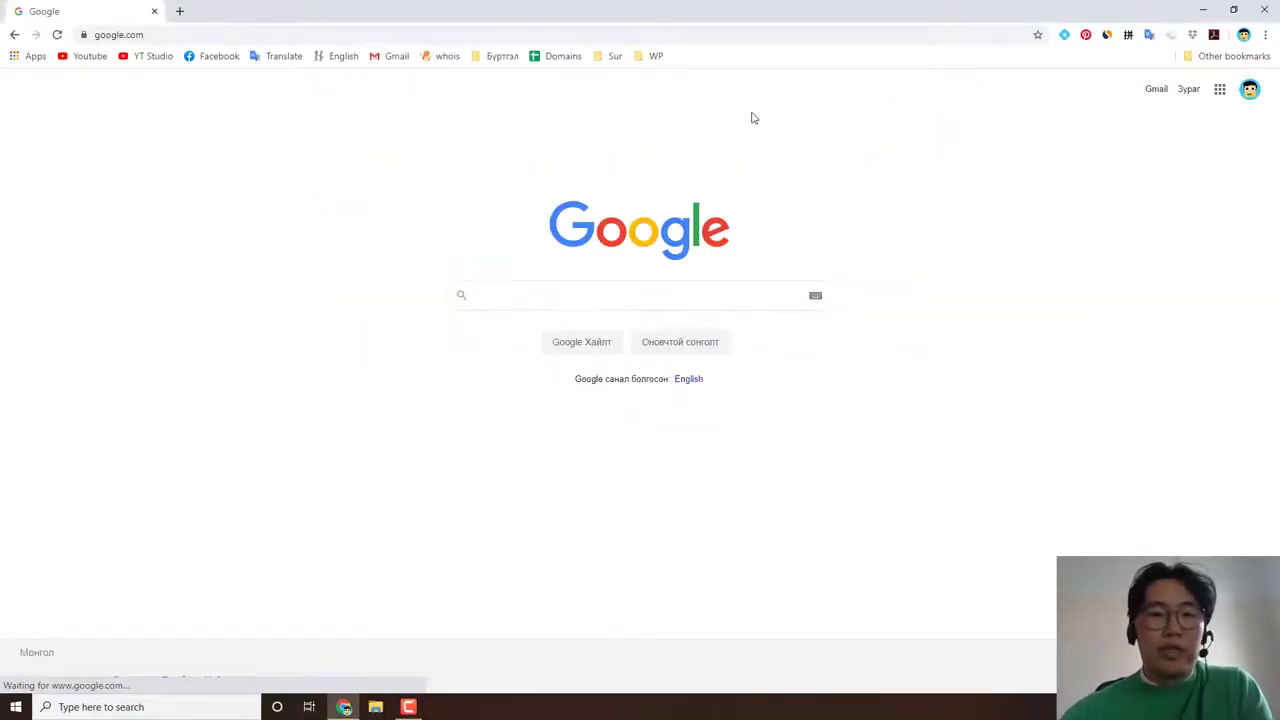
Step: Search Google for 'visual studio code' and open the code.visualstudio.com result
left_click(534, 32)
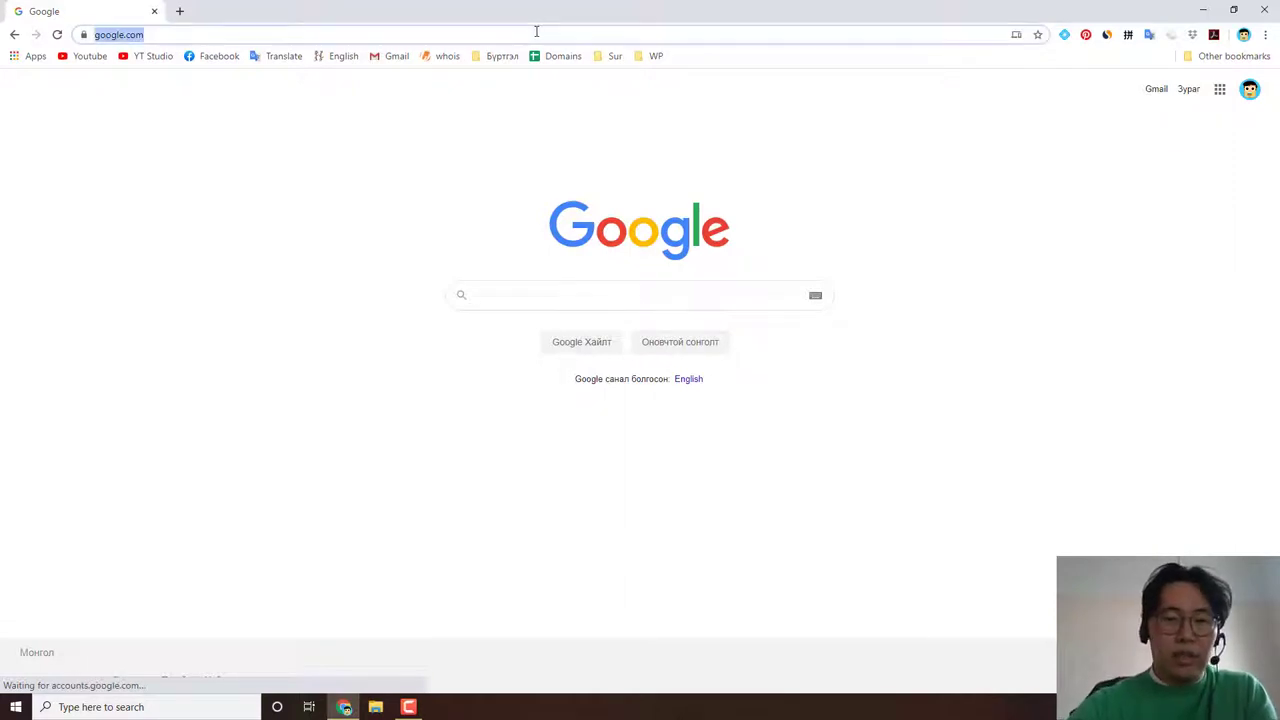
left_click(598, 300)
type("visual")
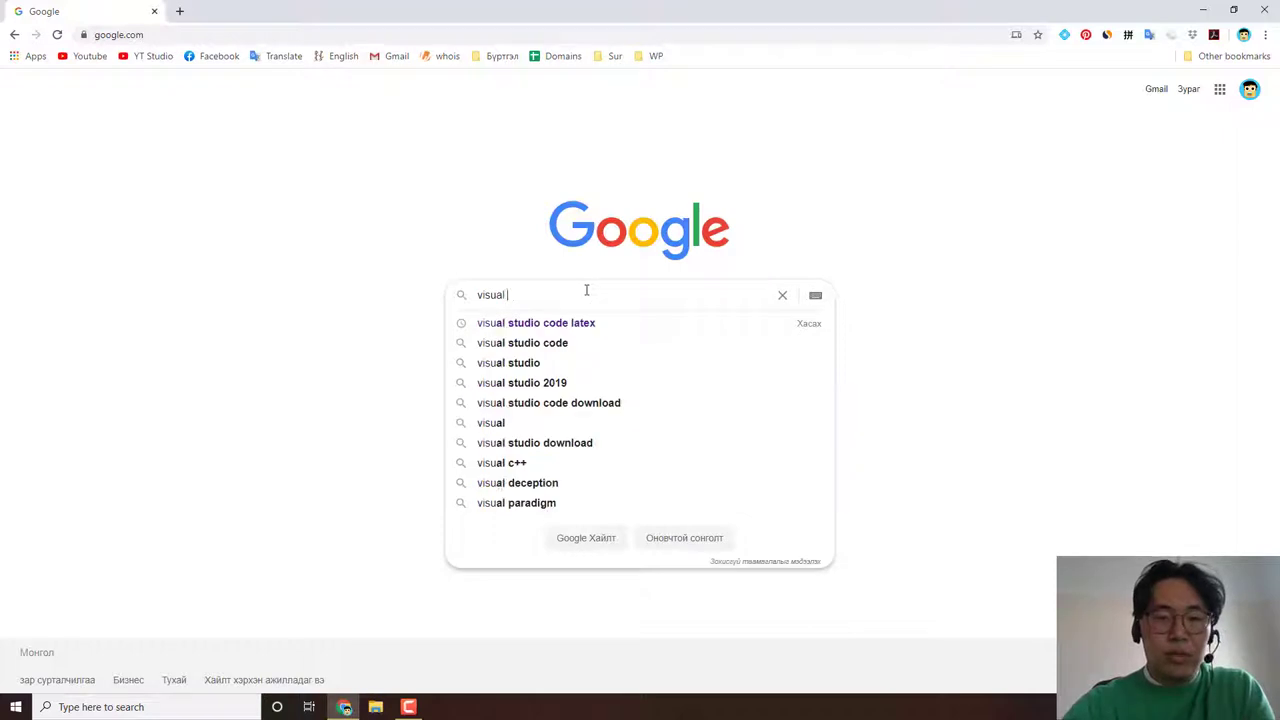
type("studio code")
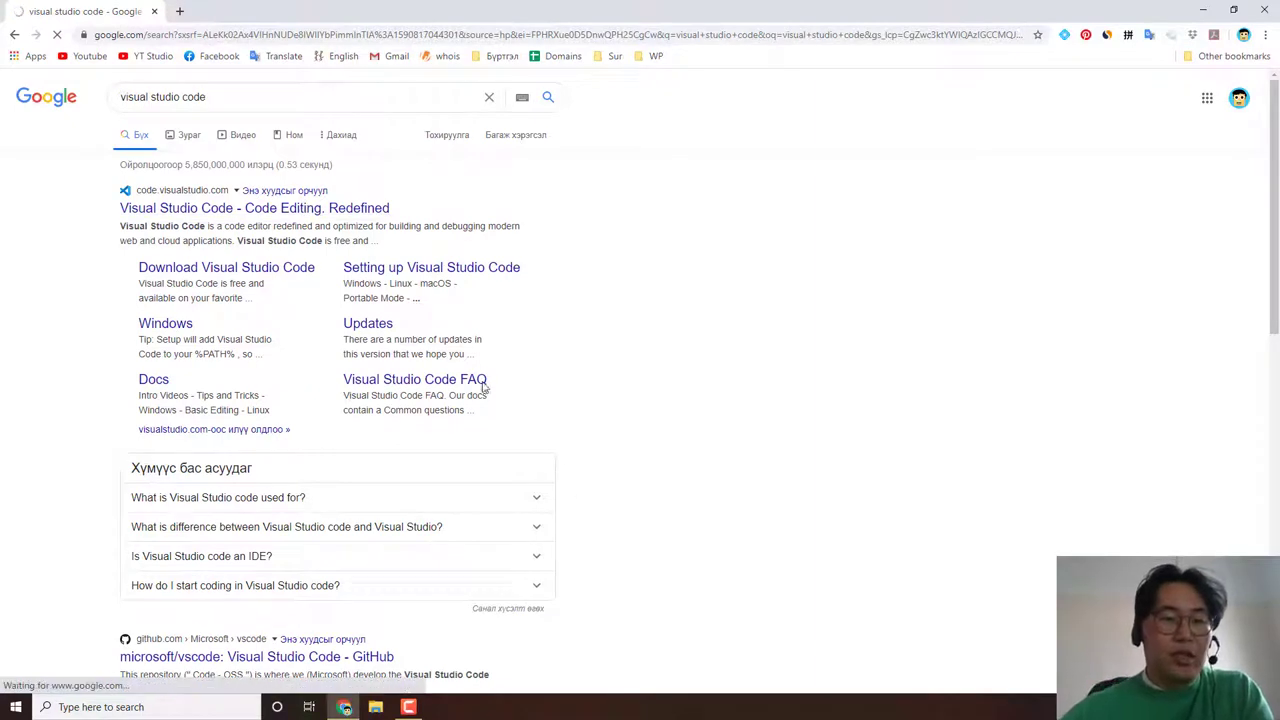
left_click(150, 204)
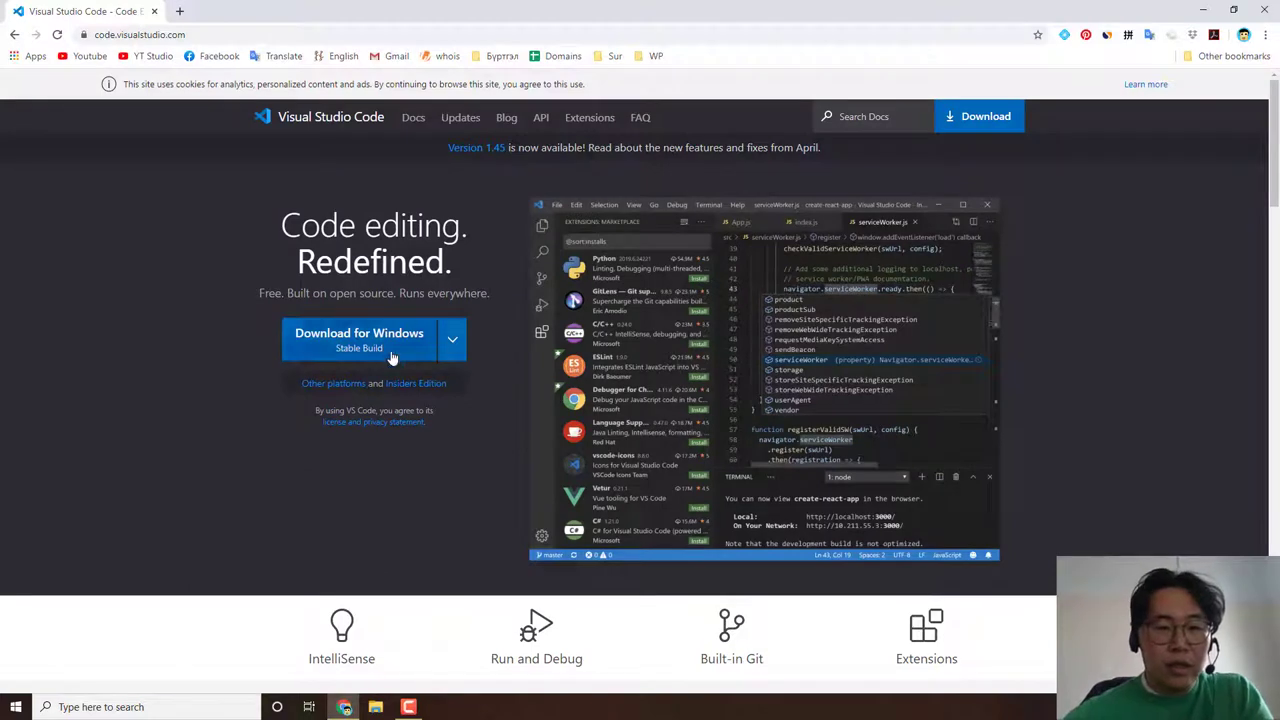
Step: Download the 64-bit Windows User Installer from the VS Code download page
left_click(448, 343)
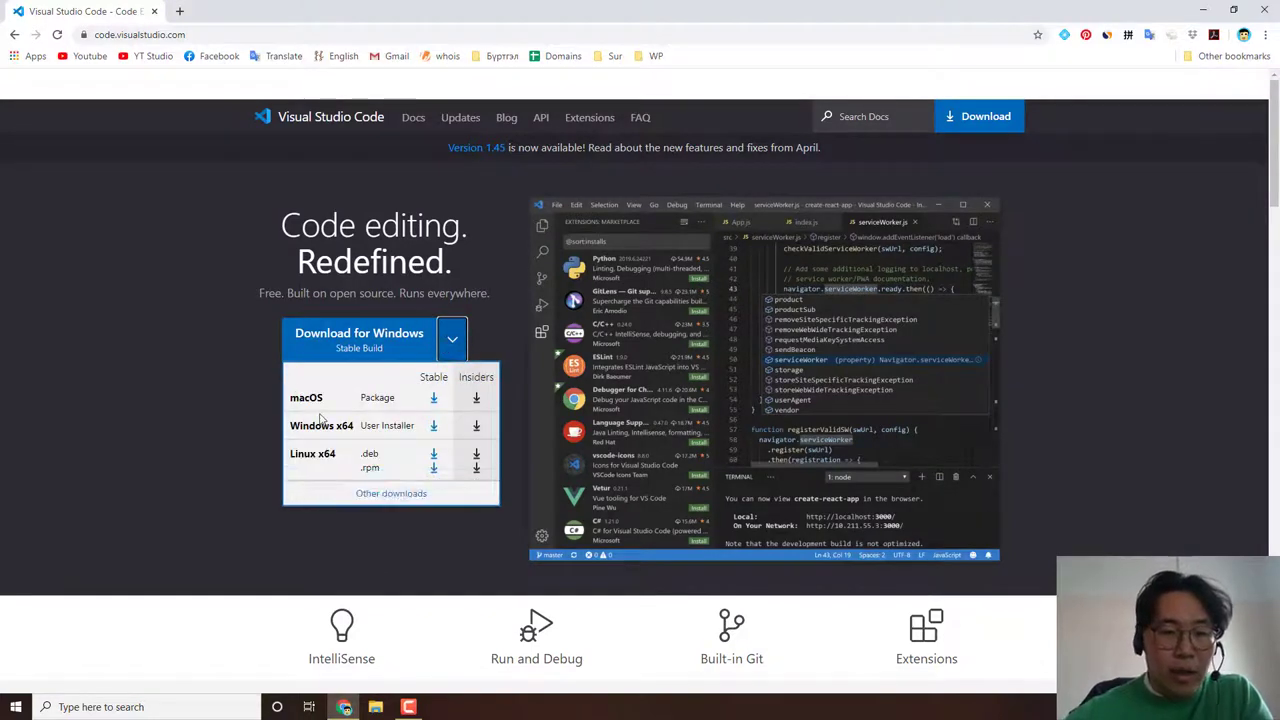
left_click(434, 400)
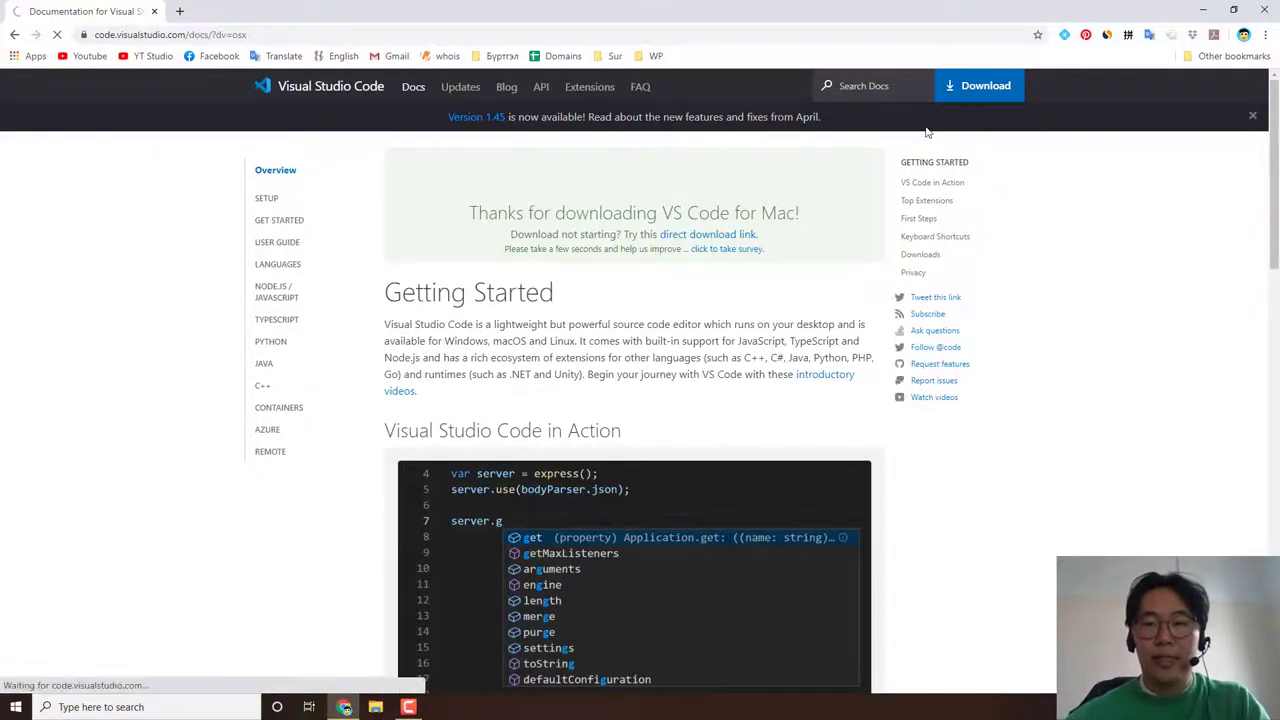
left_click(978, 98)
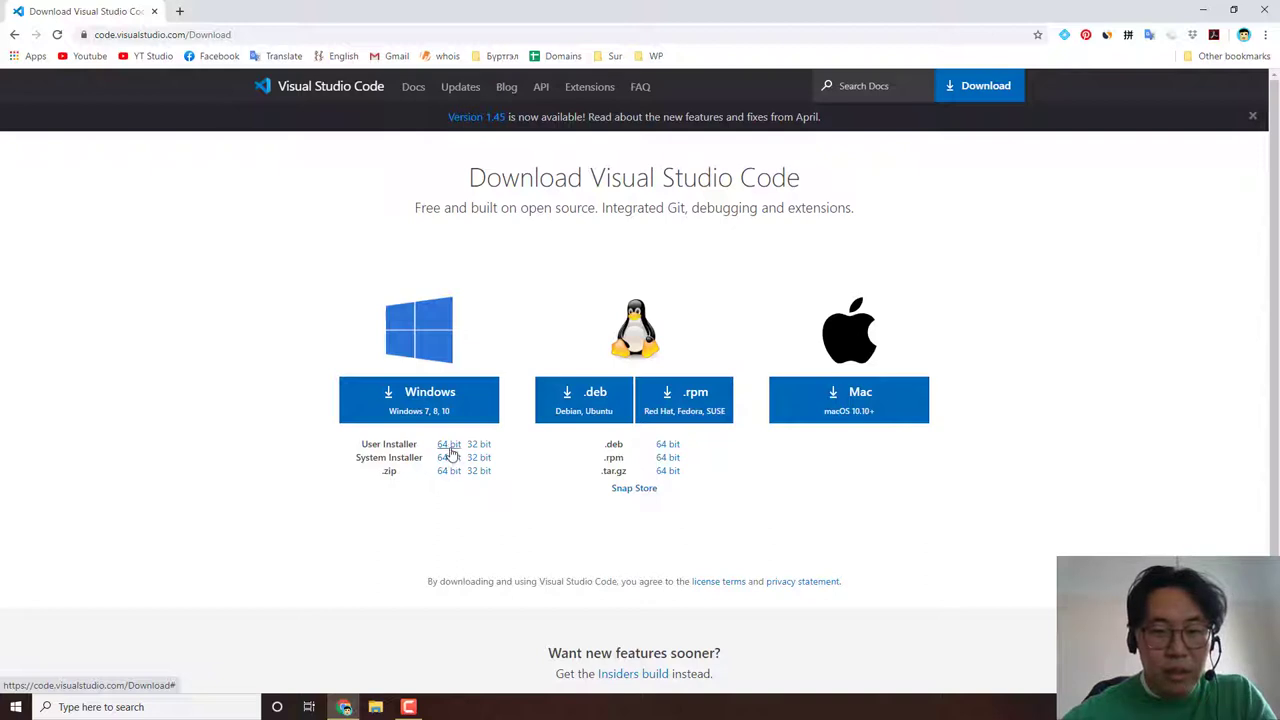
left_click(450, 452)
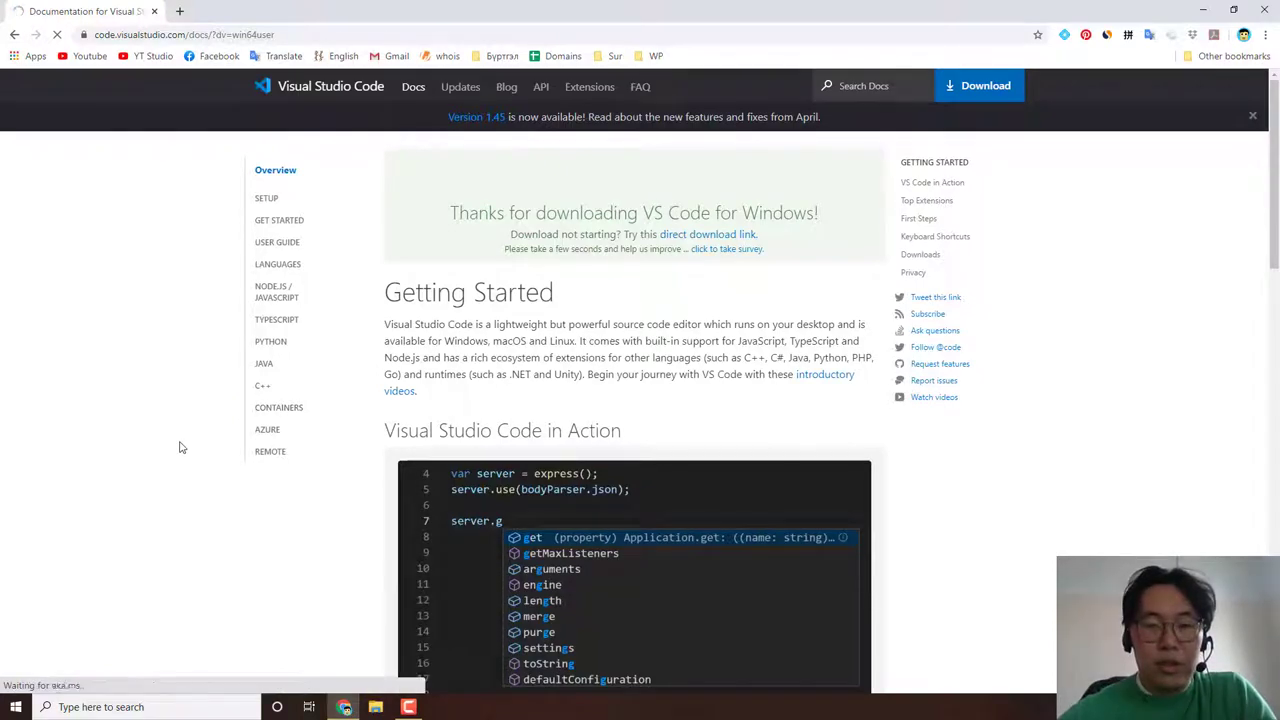
scroll(186, 446, "down", 3)
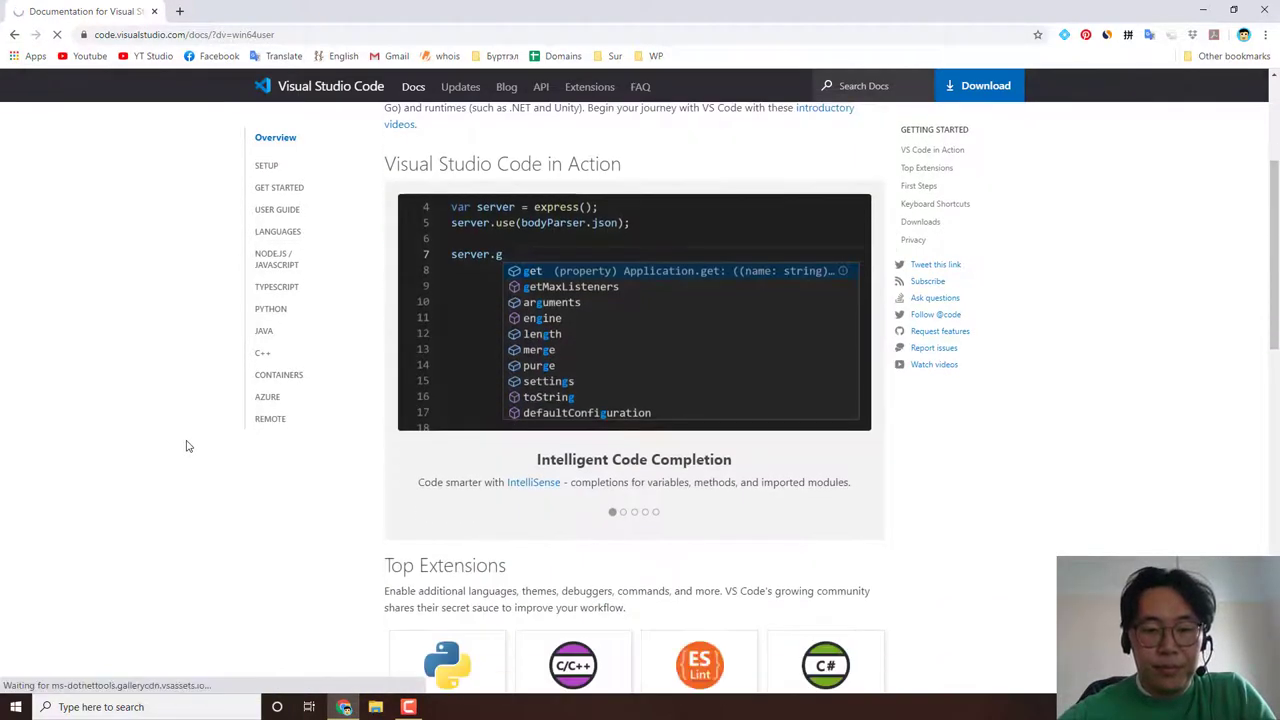
scroll(186, 446, "down", 2)
scroll(186, 446, "up", 3)
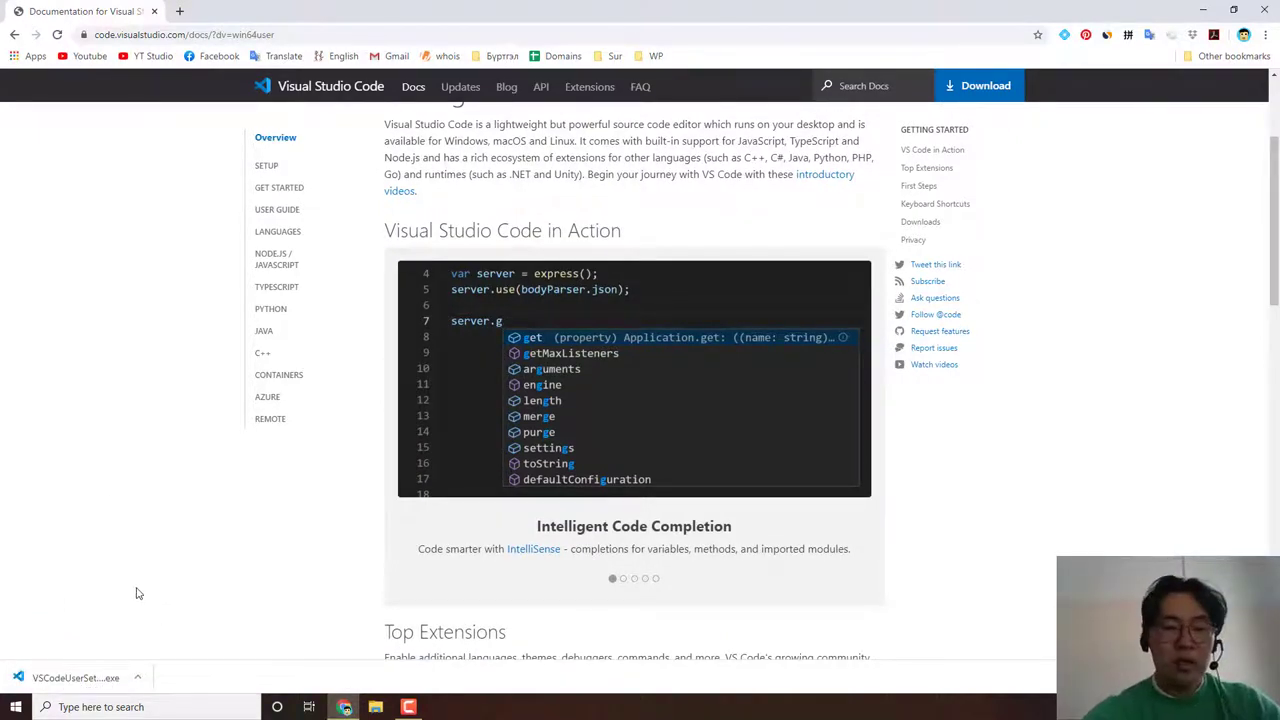
Step: Run the downloaded VS Code installer, locating it through Chrome's downloads list
left_click(85, 690)
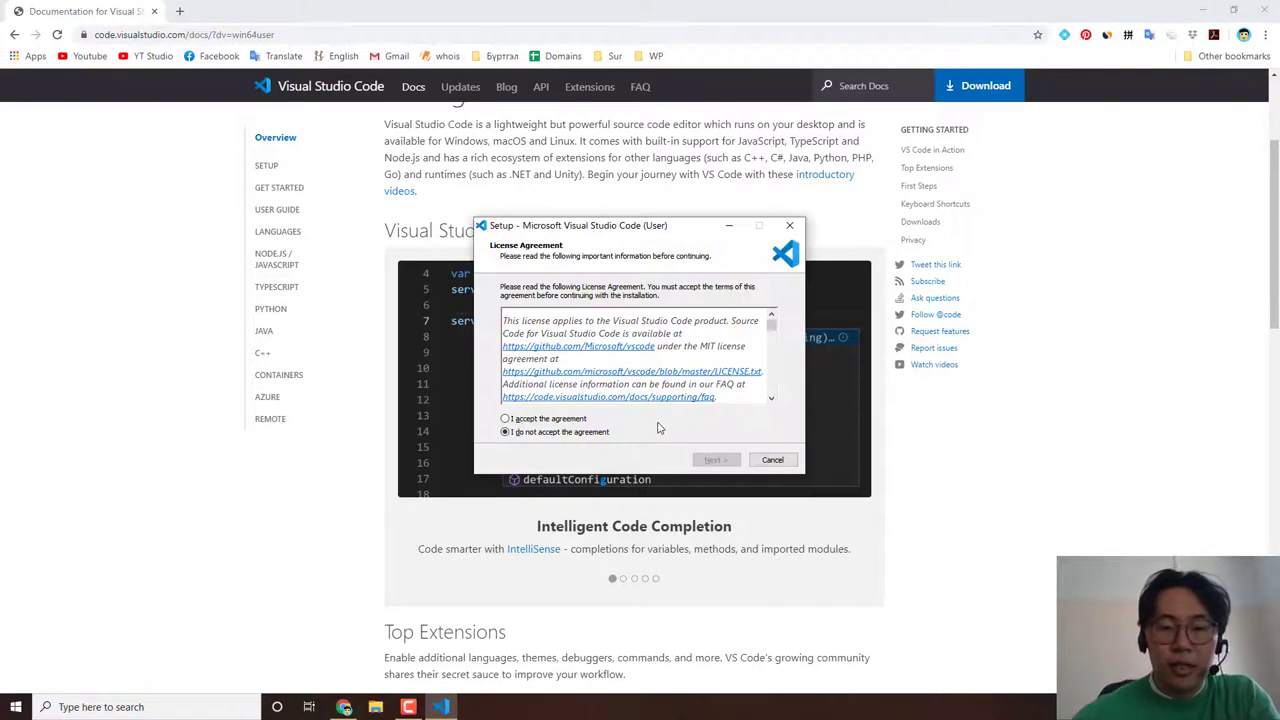
left_click(695, 10)
key("ctrl+j")
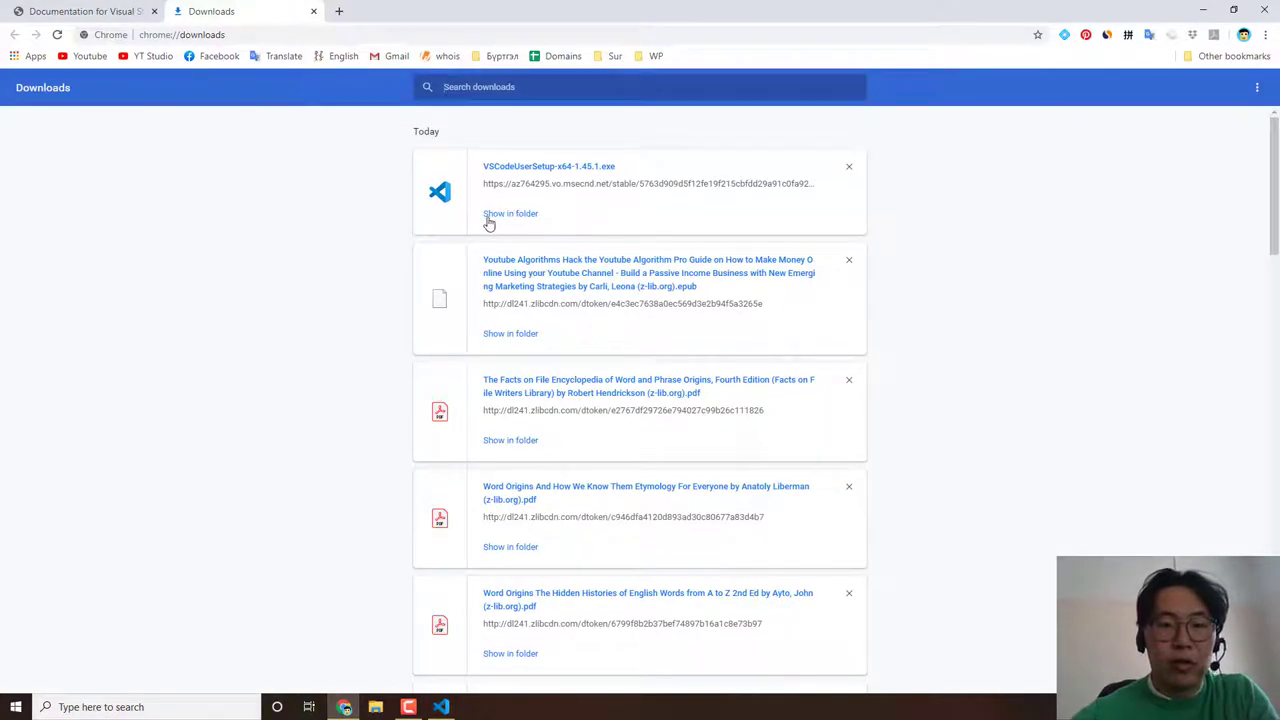
left_click(487, 216)
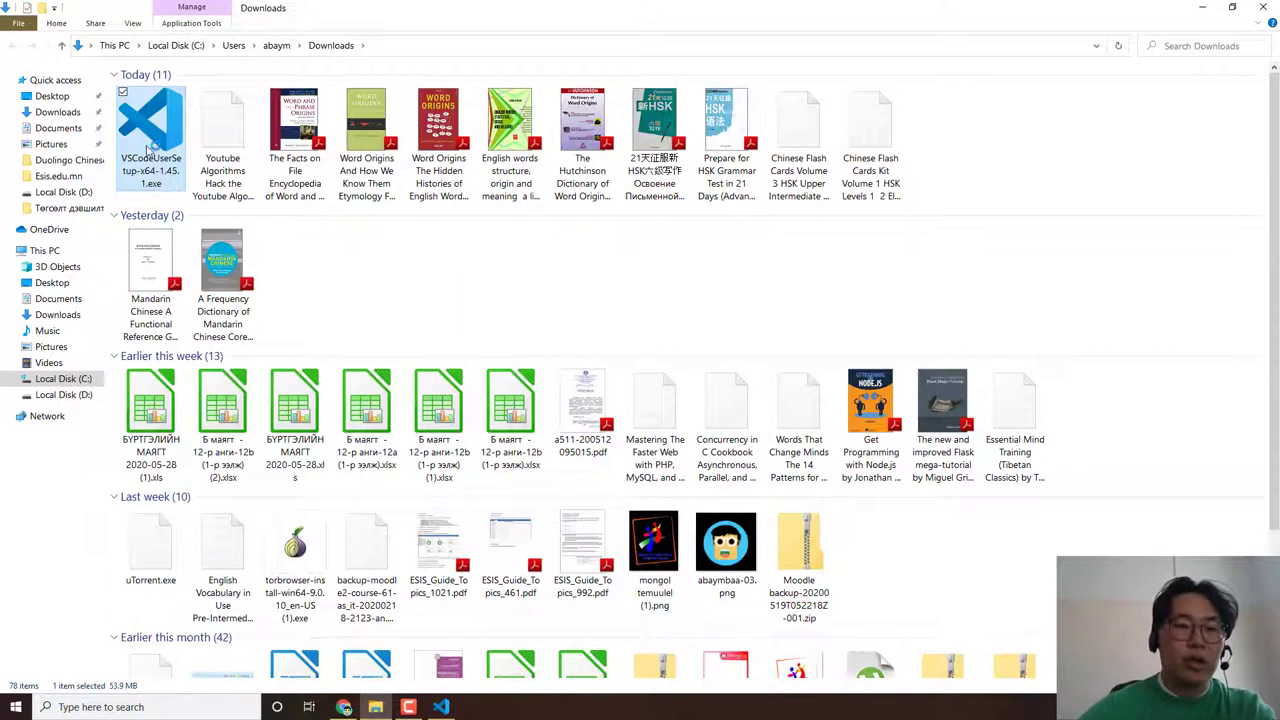
key("alt+Tab")
key("alt+Tab")
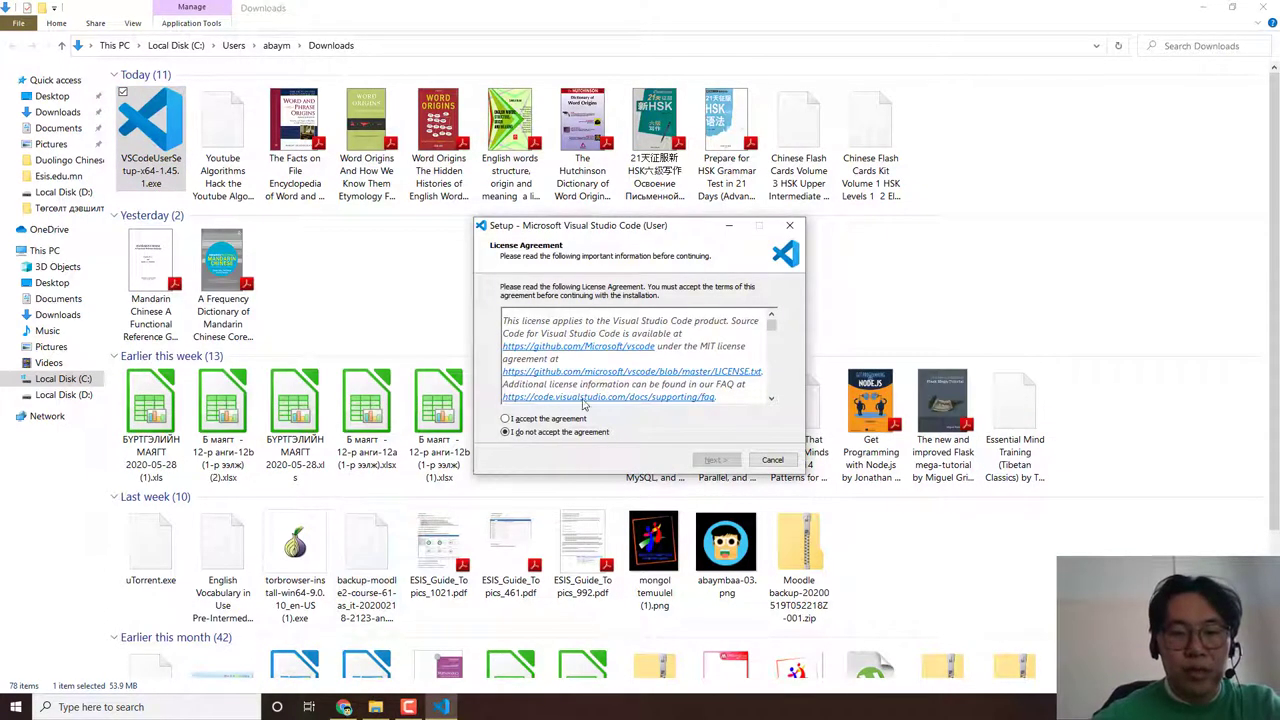
Step: Accept the licence and install VS Code with default location, Start Menu folder and tasks
left_click(552, 419)
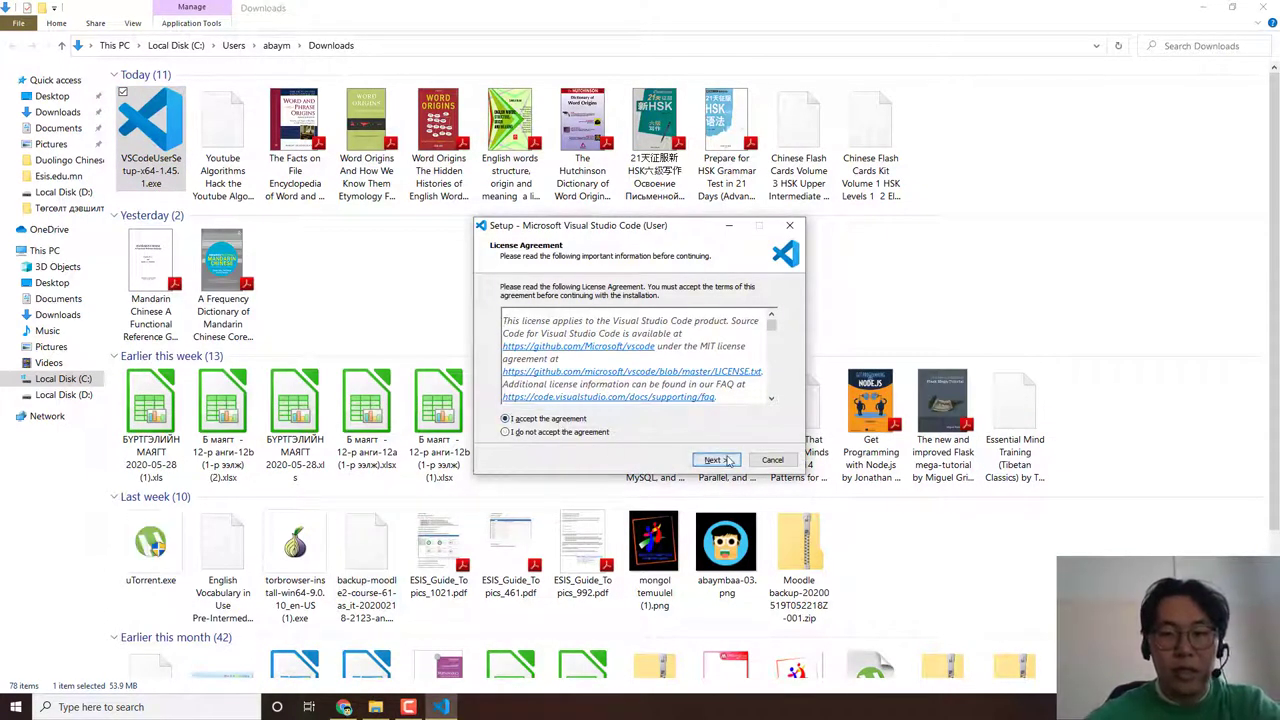
left_click(713, 460)
left_click(725, 460)
left_click(725, 460)
left_click(724, 461)
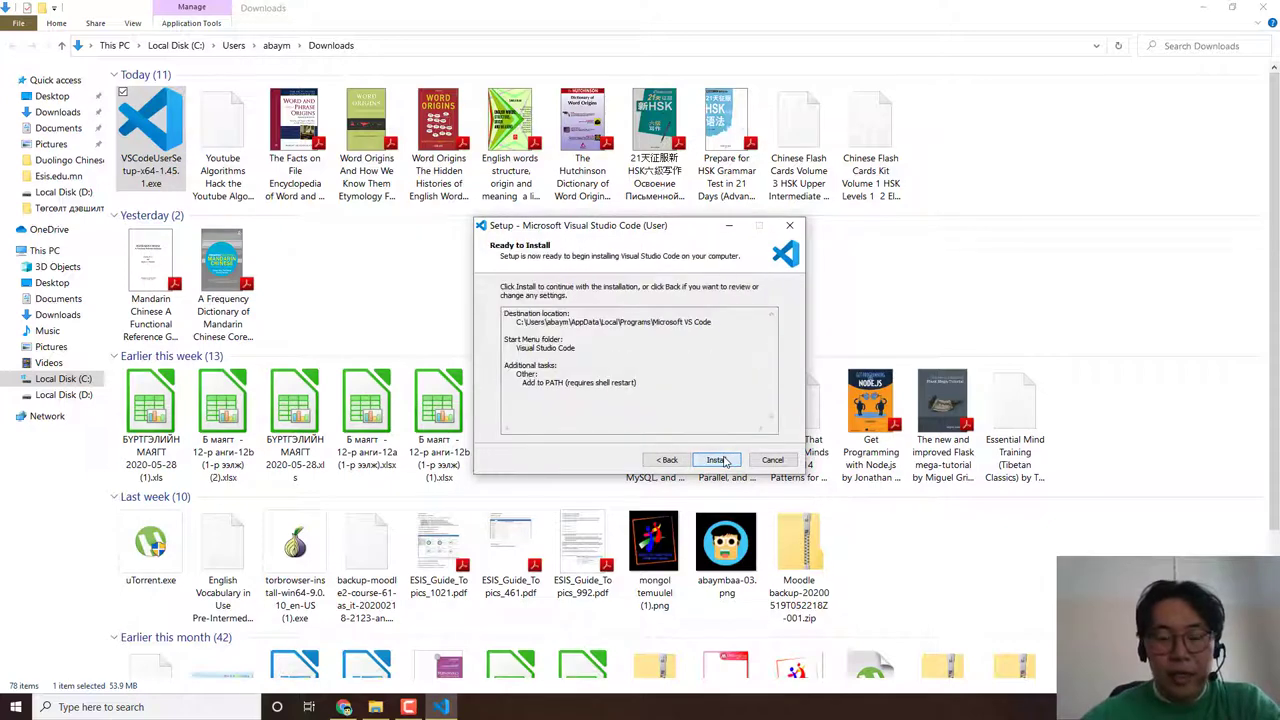
left_click(722, 461)
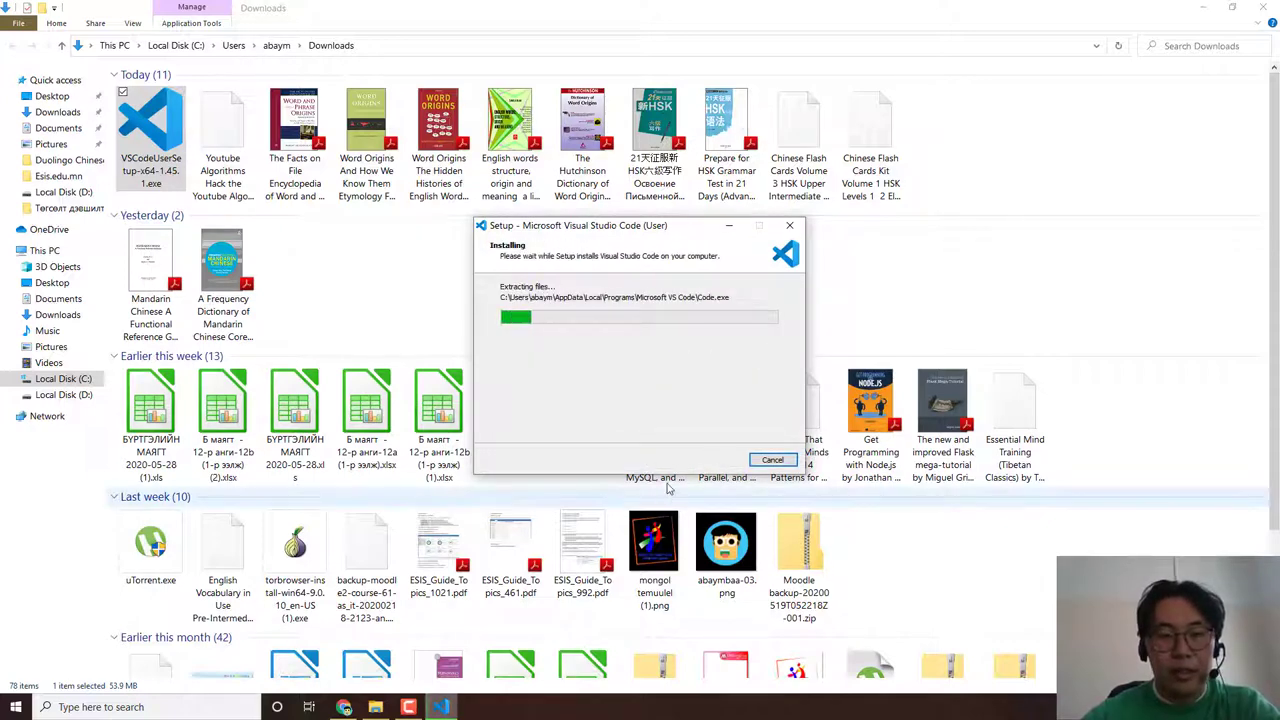
left_click(1202, 8)
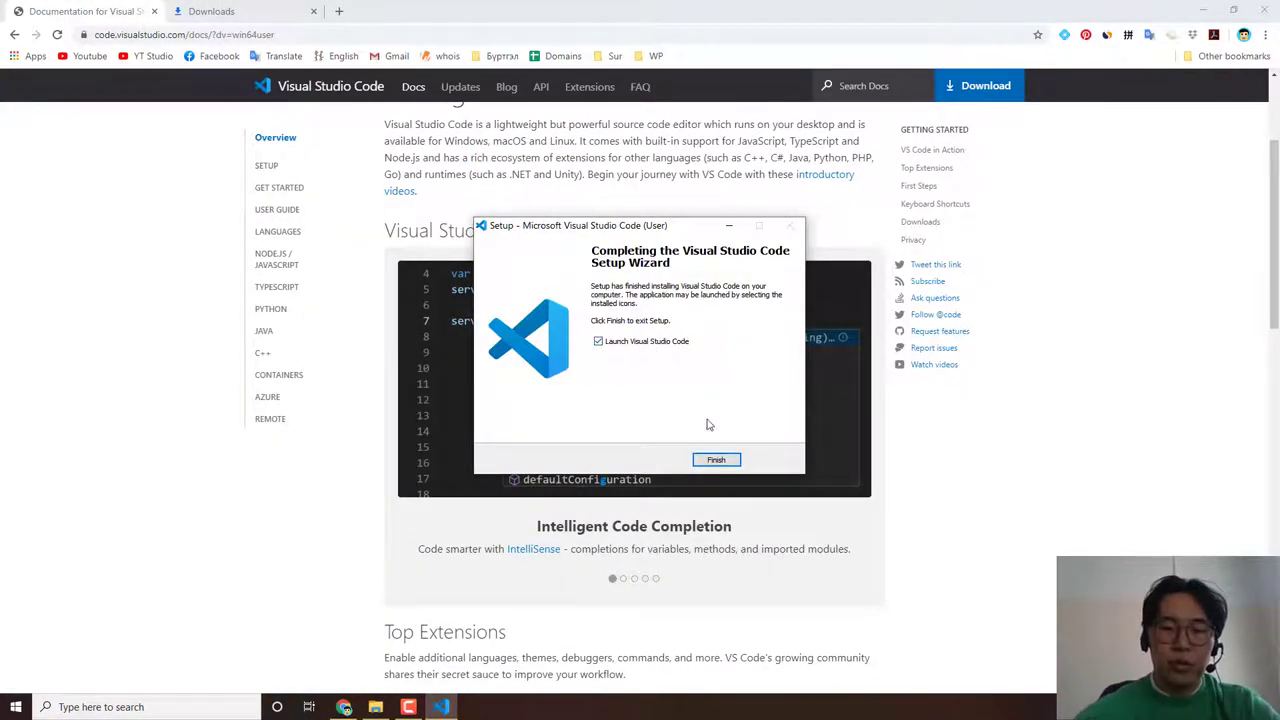
Step: Launch VS Code maximized, install the Remote - WSL extension, show Explorer, and return to Chrome
left_click(716, 460)
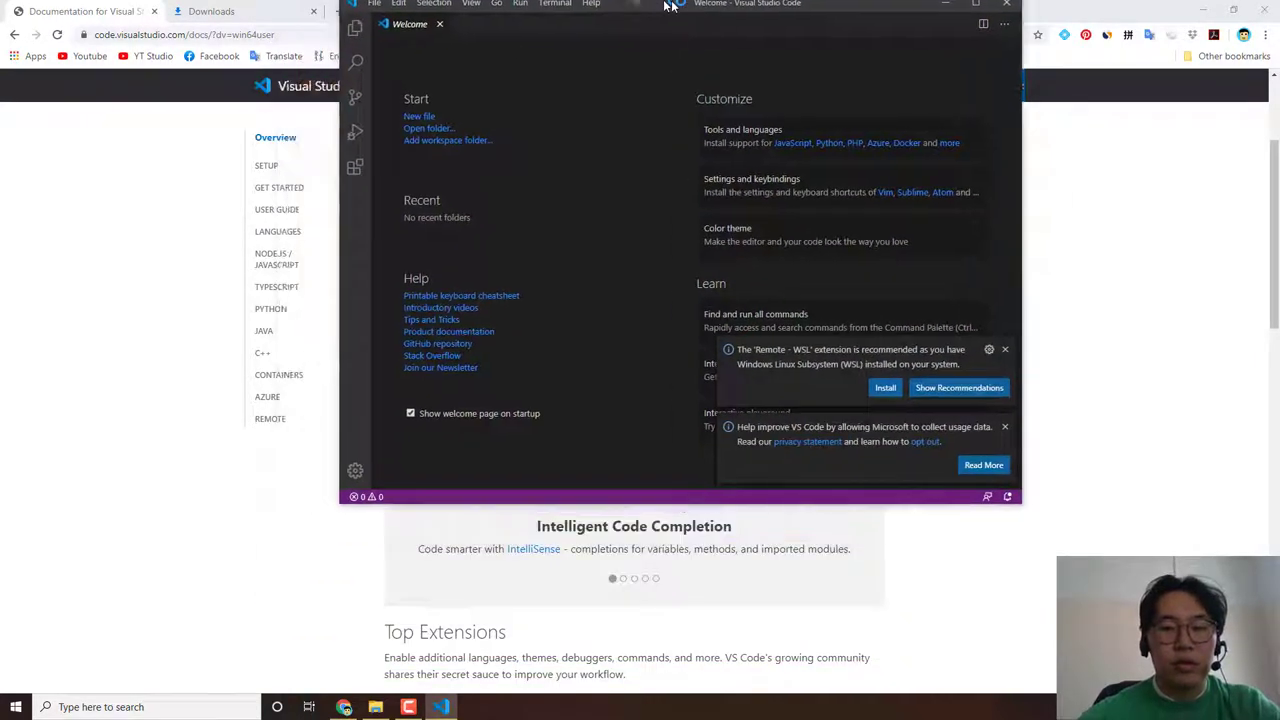
left_click_drag(649, 119, 666, 3)
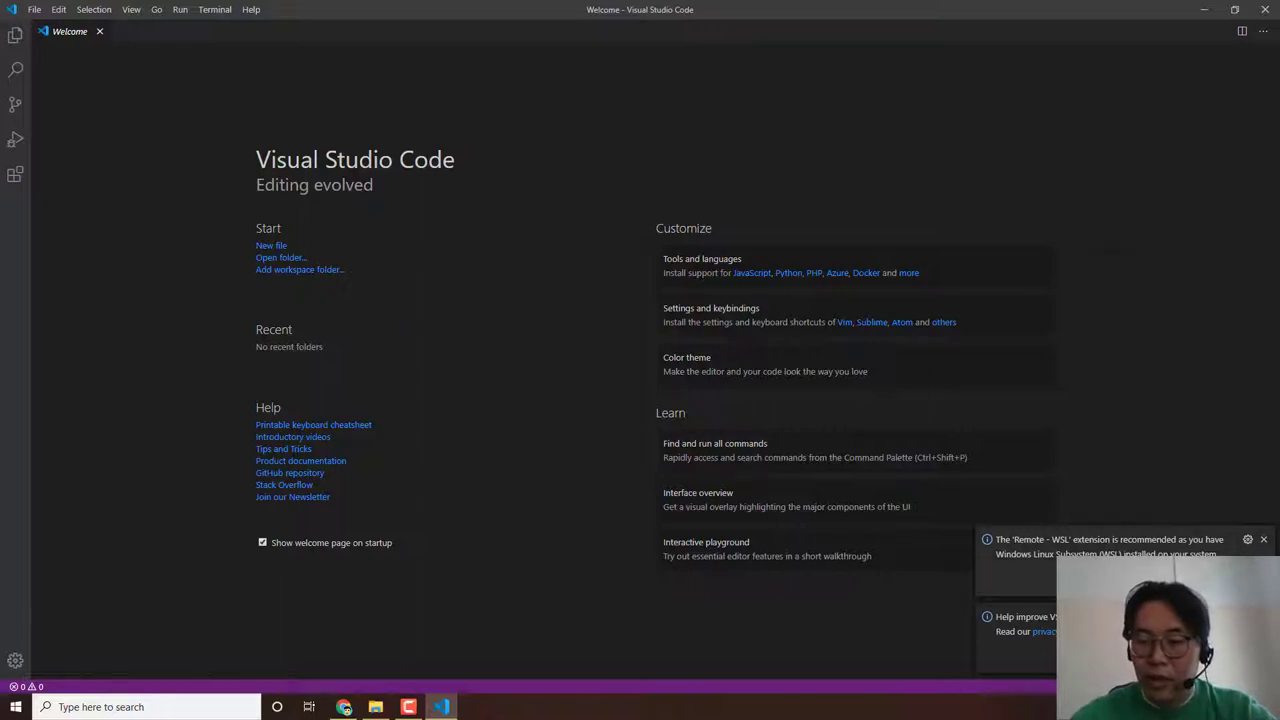
left_click(1115, 580)
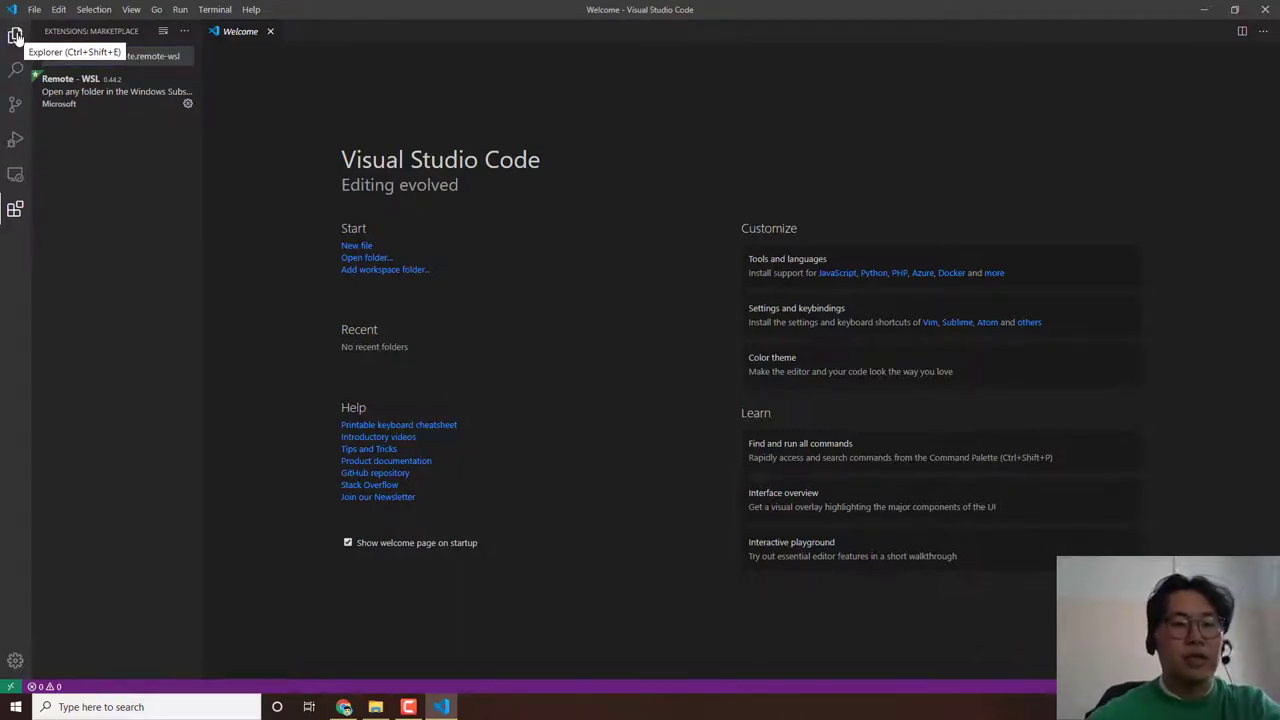
left_click(16, 38)
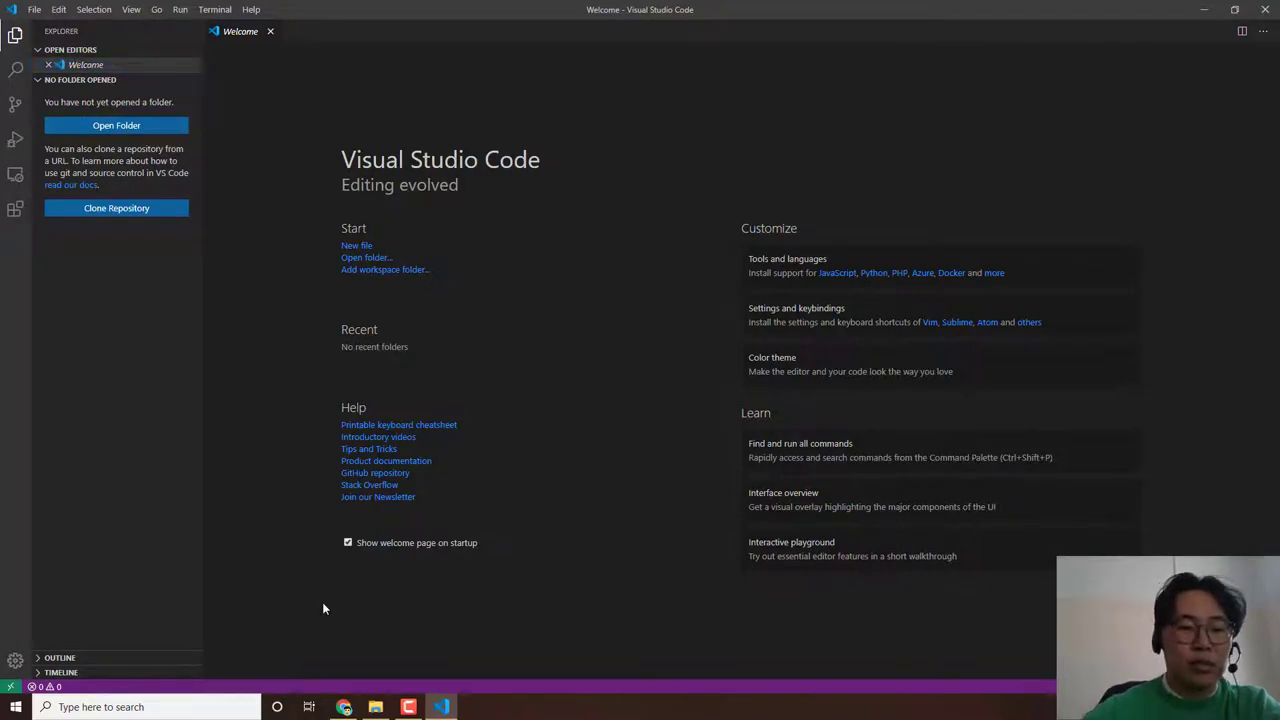
left_click(344, 708)
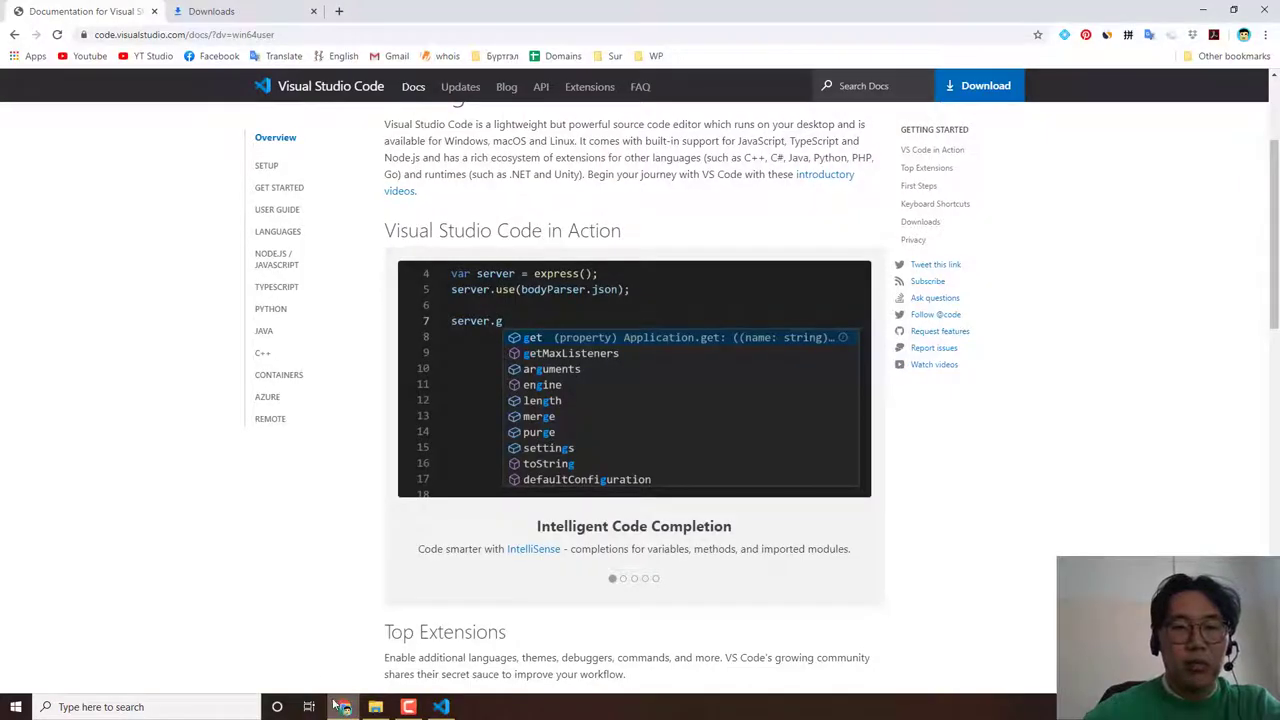
Step: Load w3schools.com in a new tab, browse its homepage, then open another blank tab
left_click(338, 14)
type("w3")
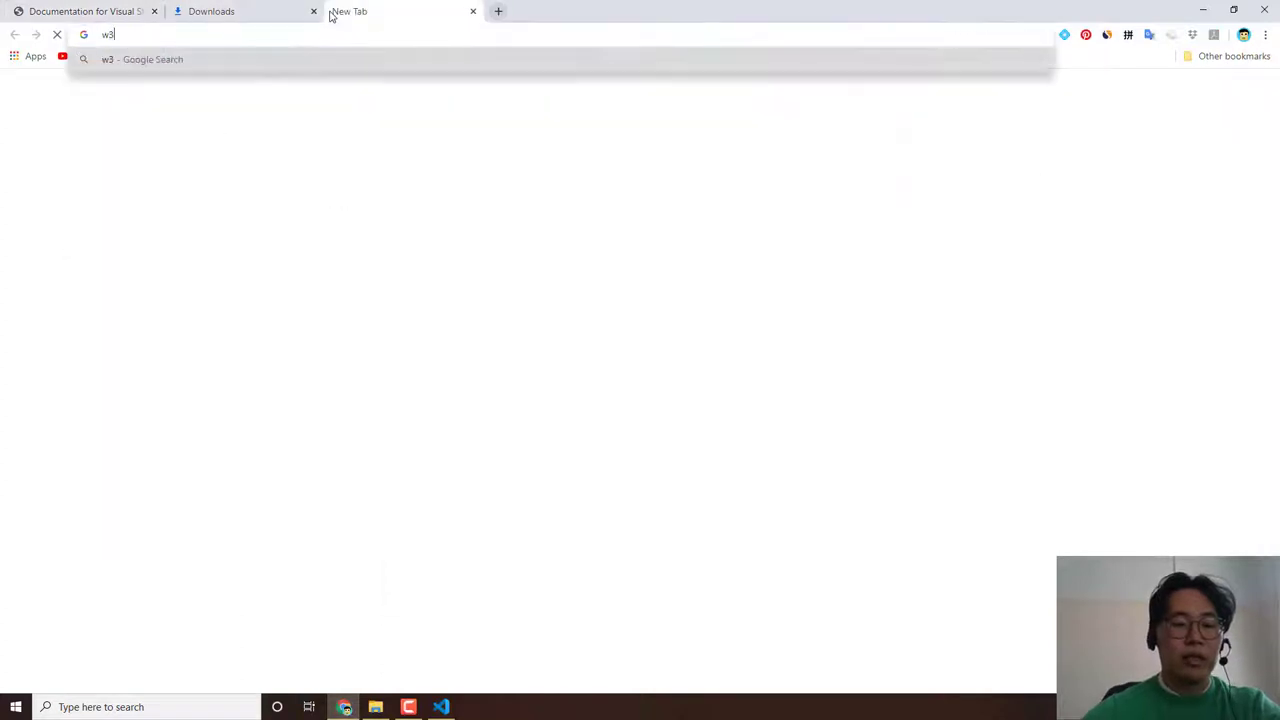
type("schools.com")
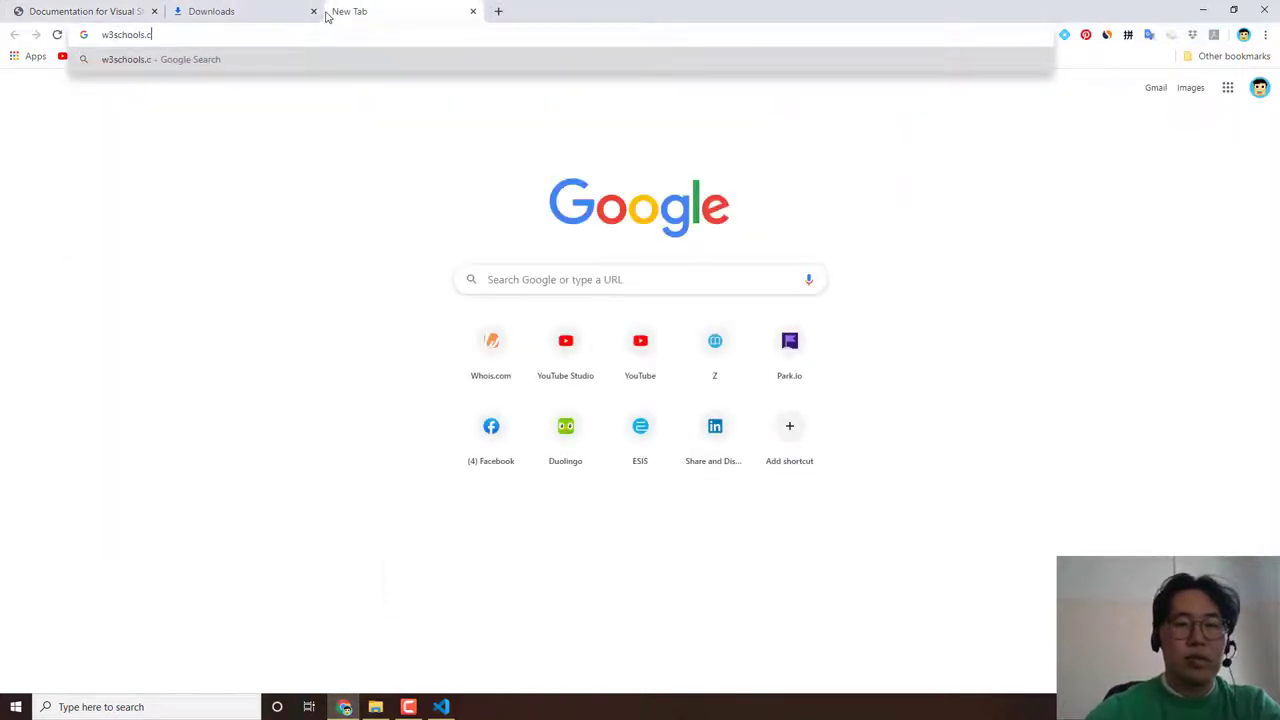
key("Return")
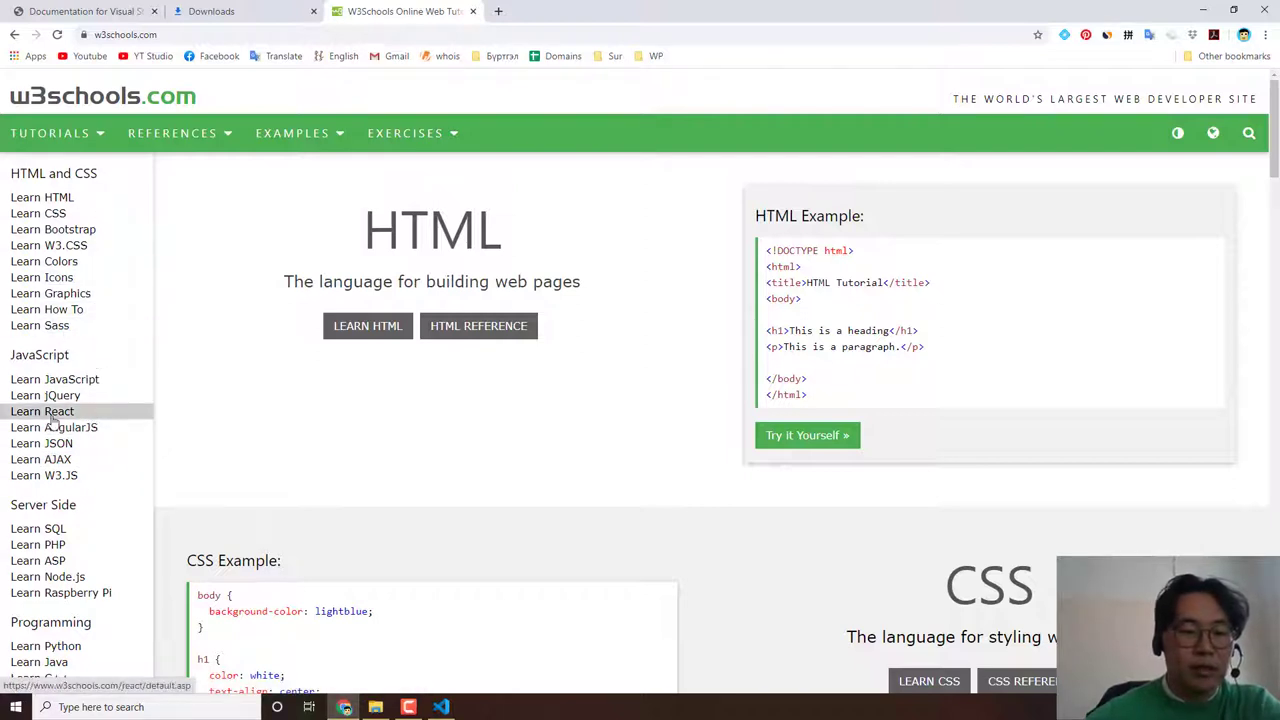
scroll(51, 417, "down", 2)
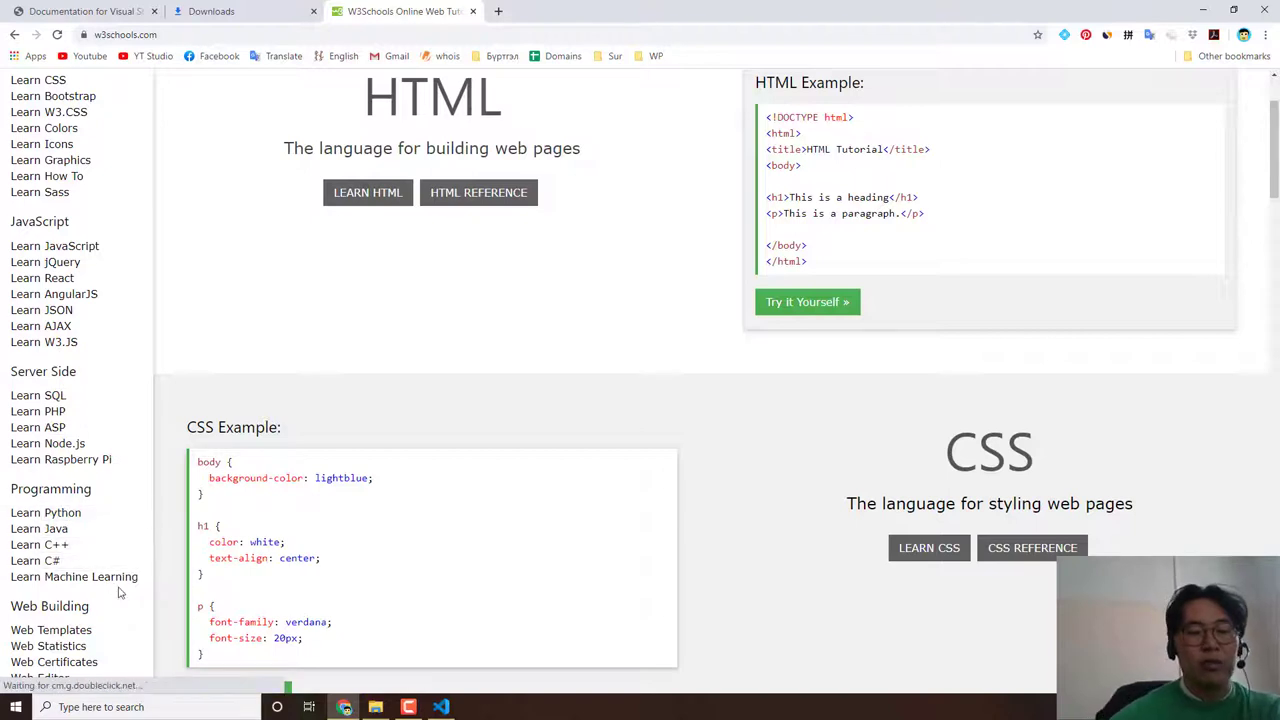
scroll(114, 443, "up", 2)
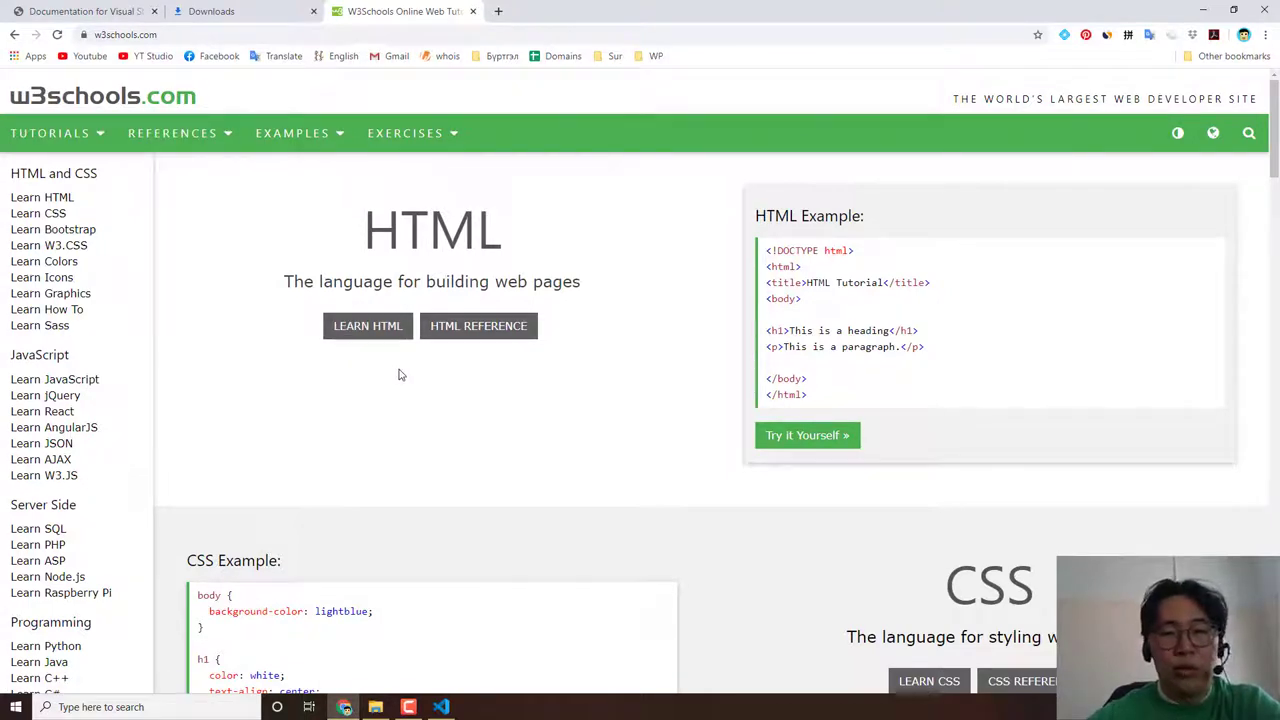
scroll(80, 450, "down", 5)
scroll(82, 452, "down", 4)
scroll(86, 457, "down", 4)
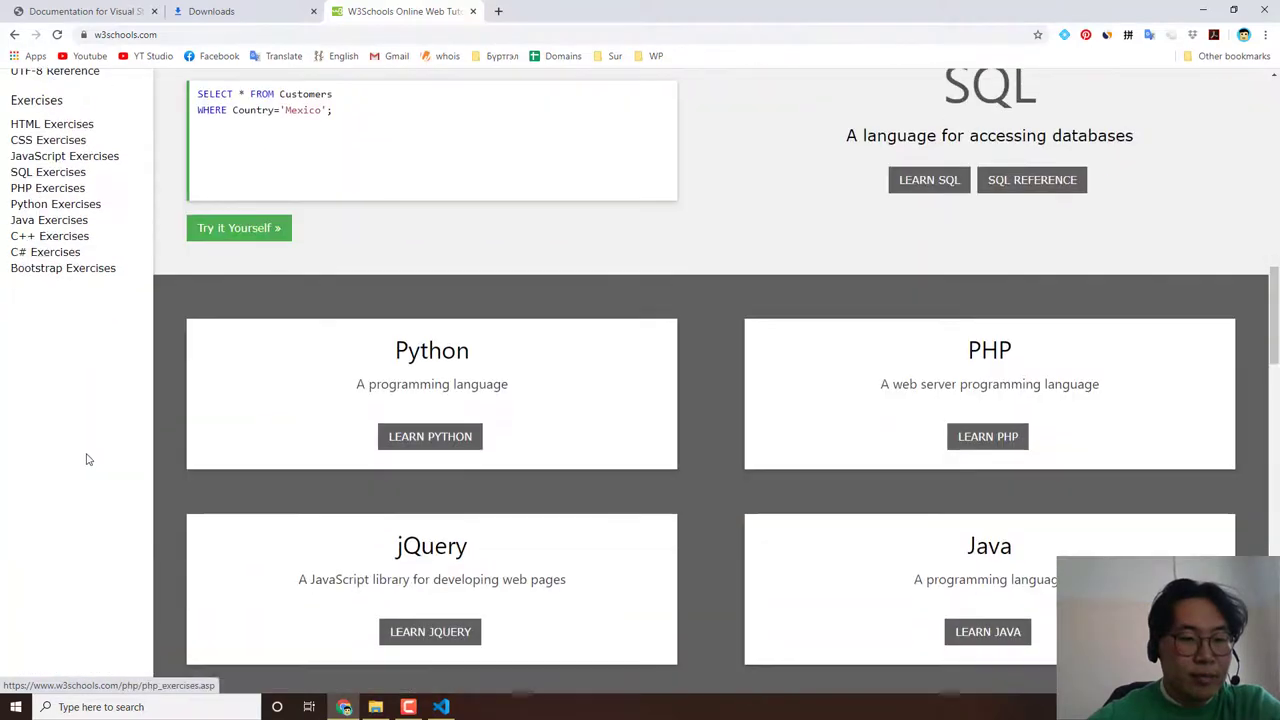
scroll(89, 457, "up", 6)
scroll(95, 457, "up", 5)
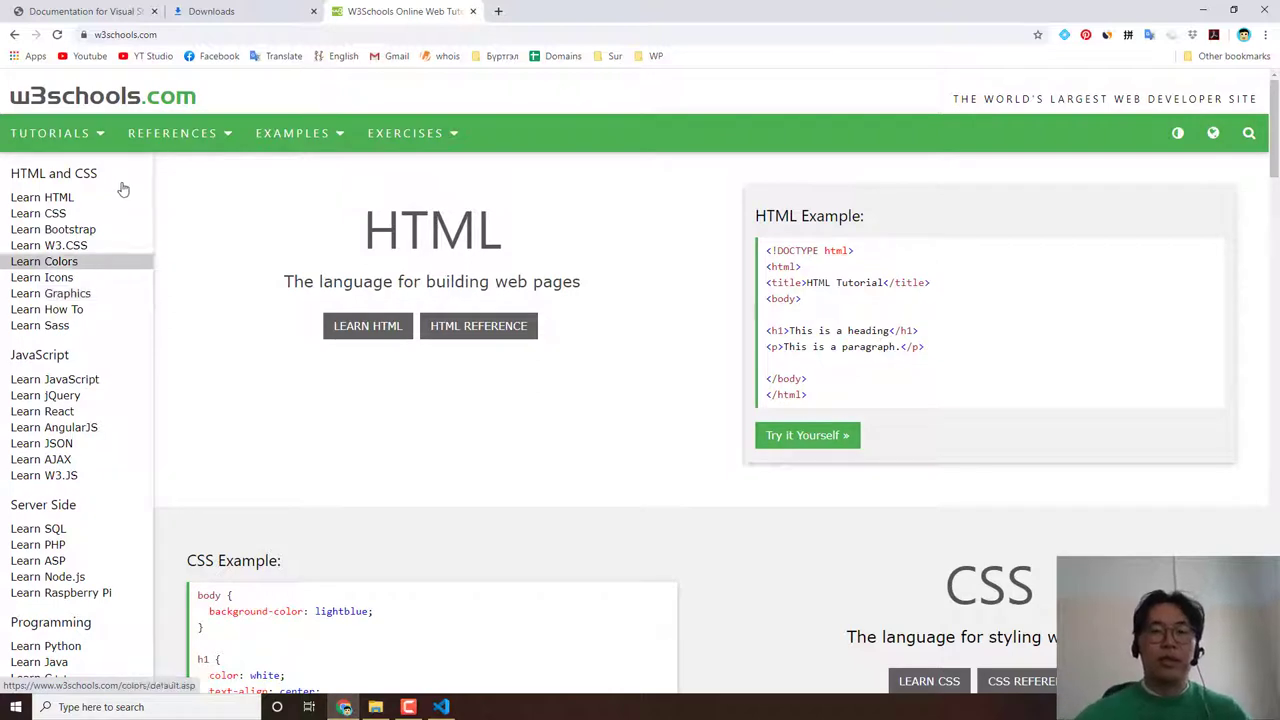
left_click(498, 11)
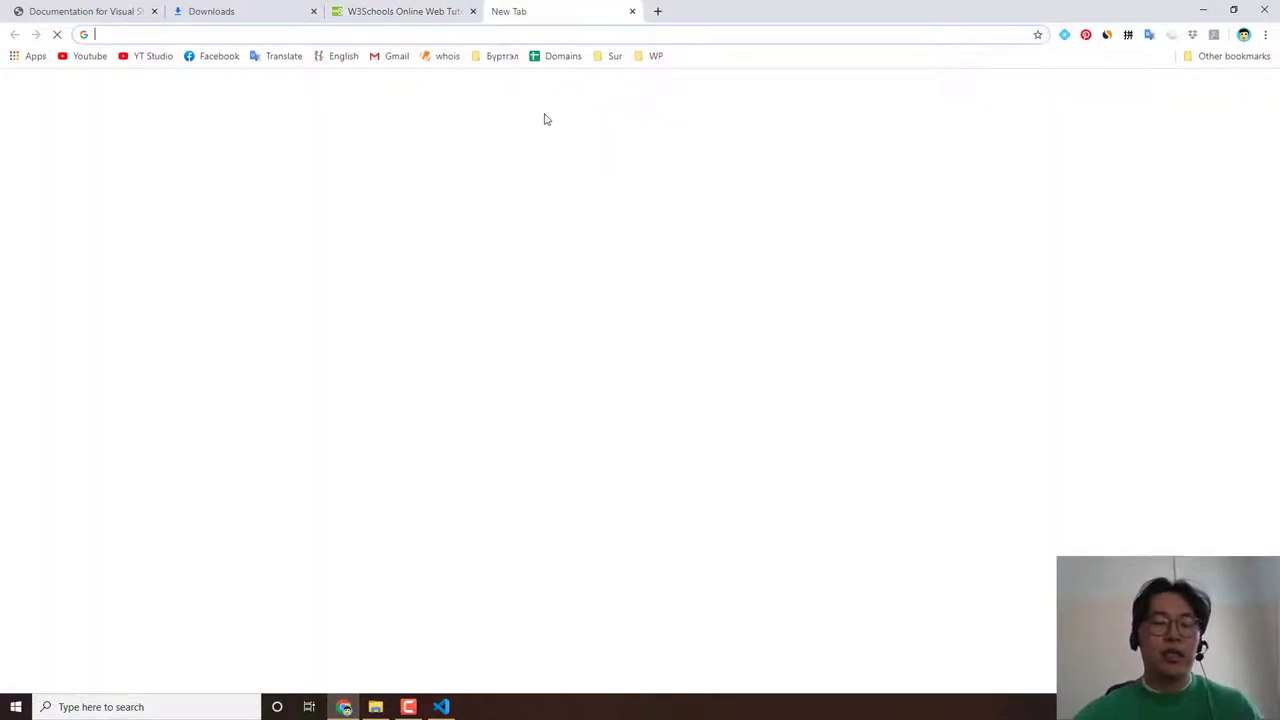
Step: Open nodejs.org and github.com in separate tabs
type("nodejs")
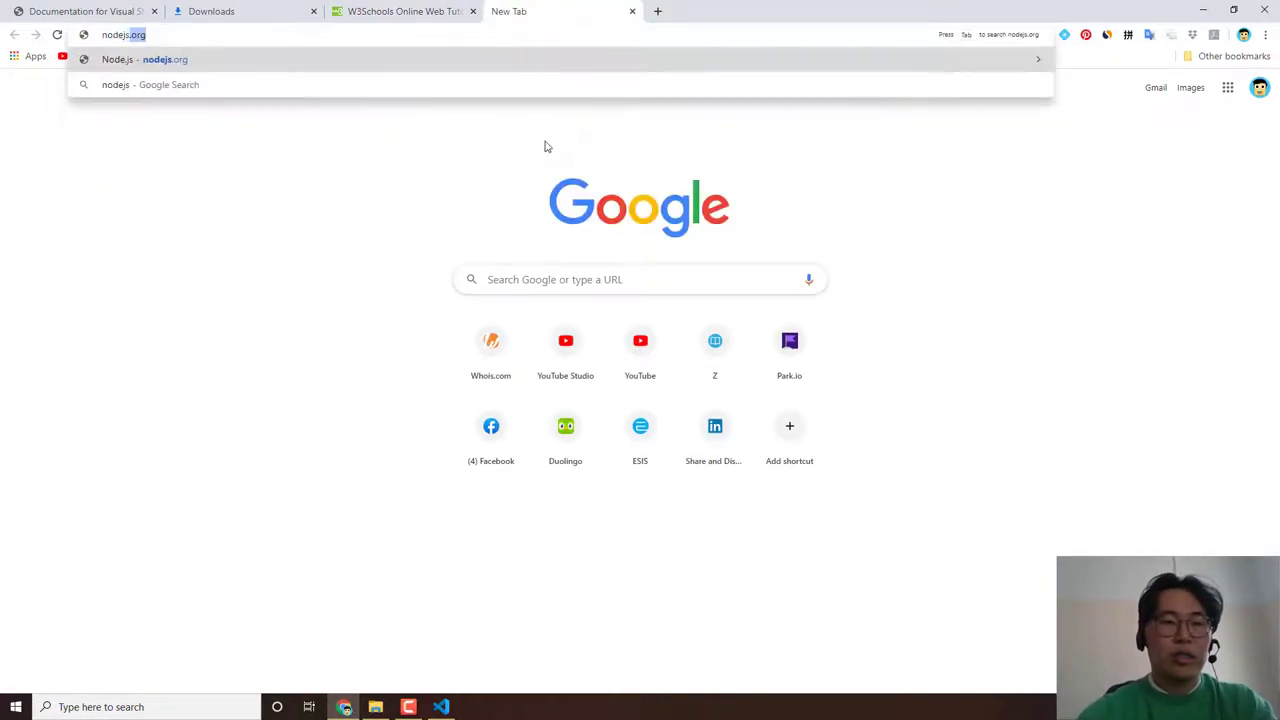
type(".org")
key("Return")
key("ctrl+t")
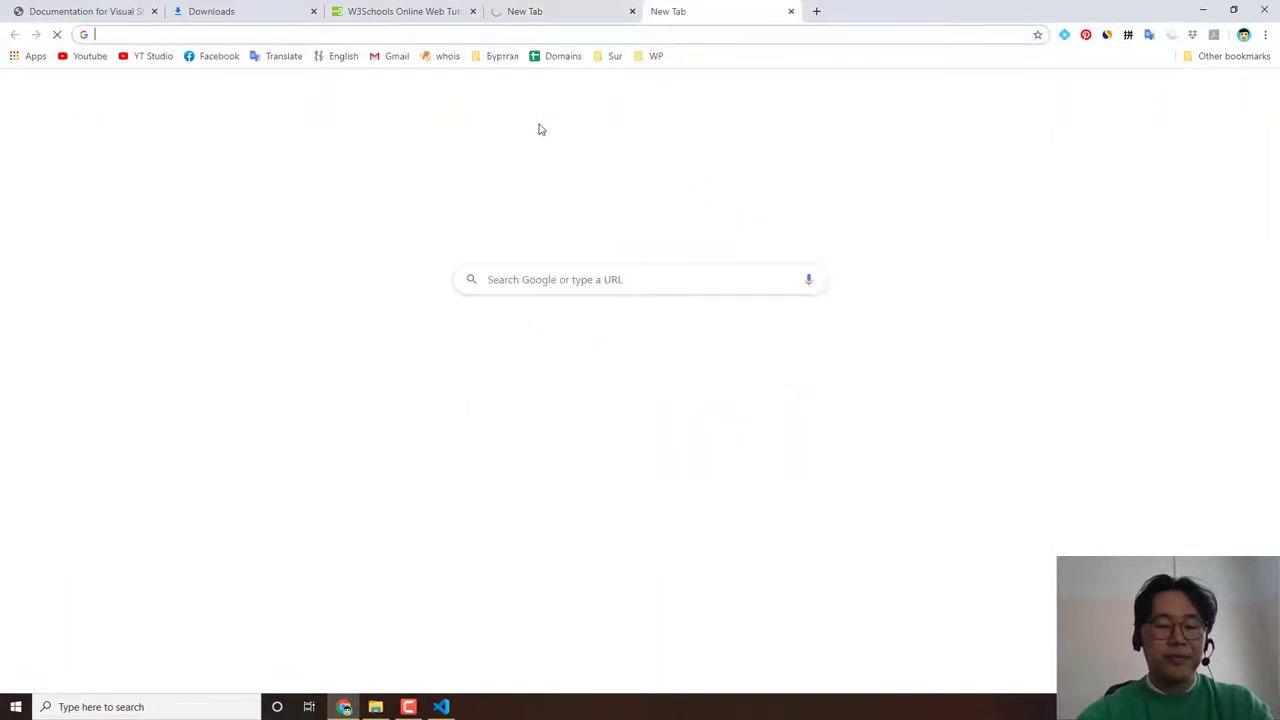
type("git")
key("Return")
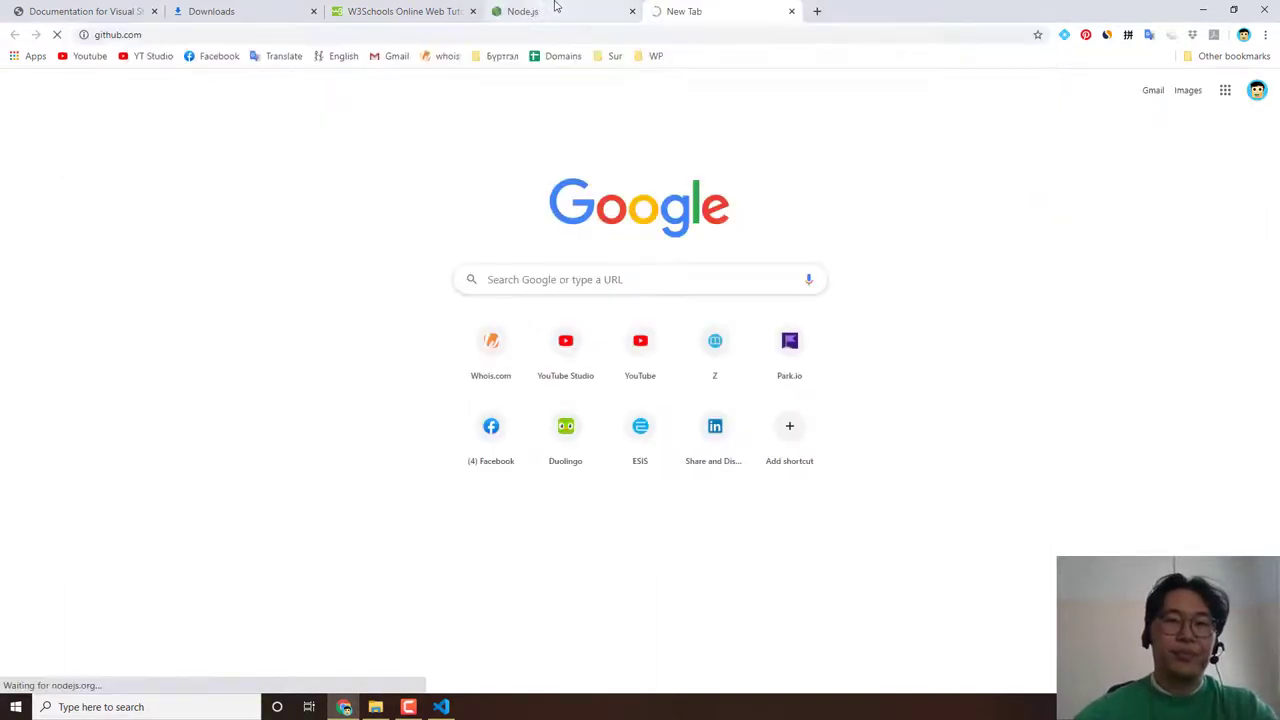
Step: Start downloading the Node.js 14.3.0 Current installer from nodejs.org
left_click(552, 11)
left_click(708, 348)
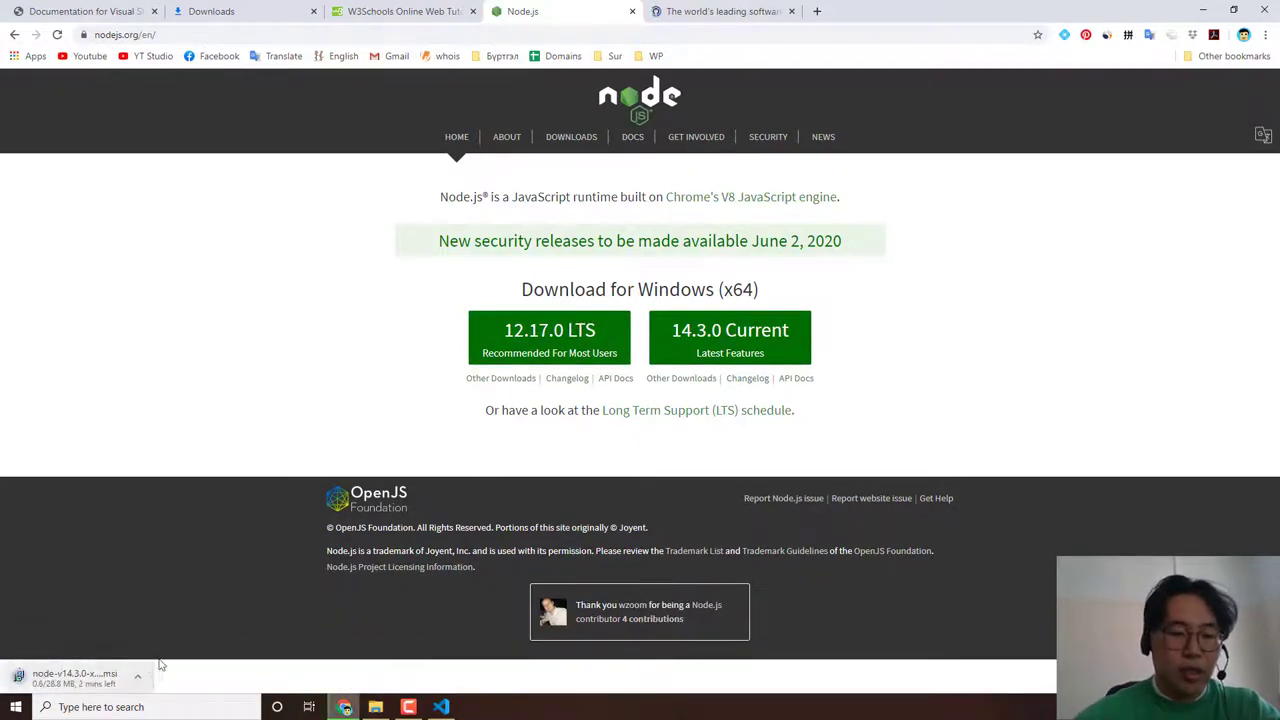
left_click(718, 11)
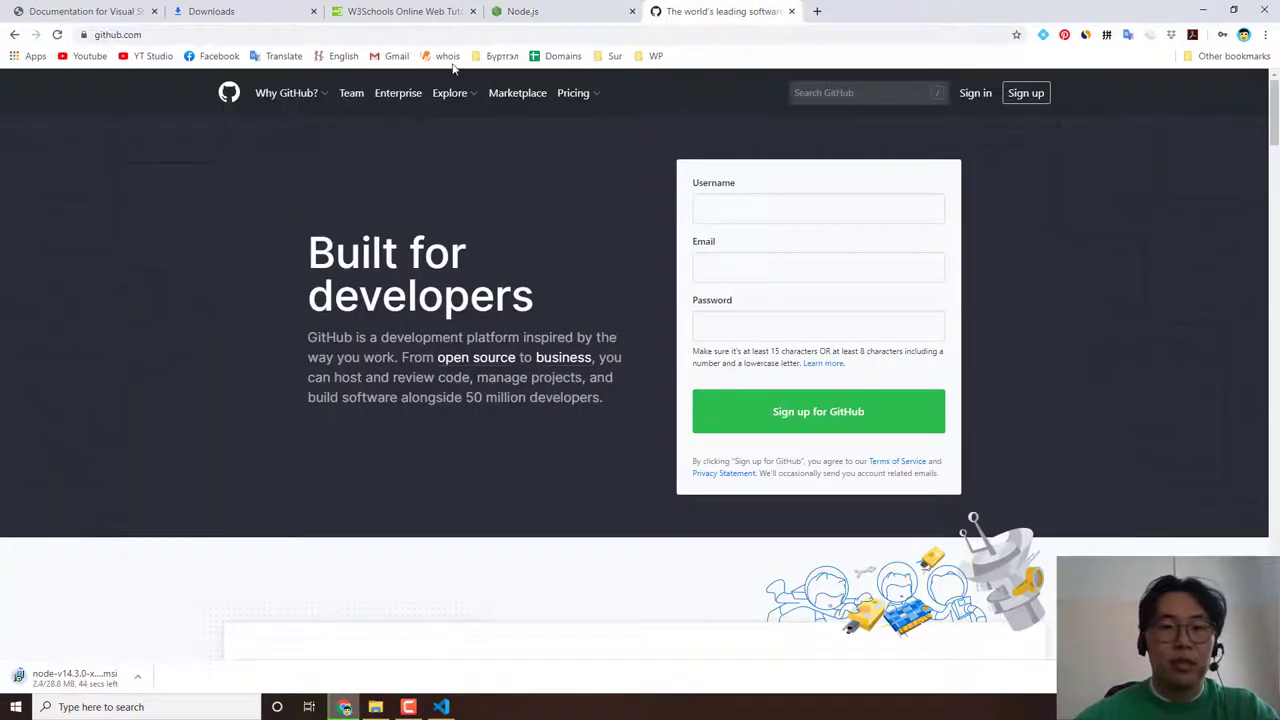
Step: Search Google for 'git' from the GitHub tab's address bar
left_click(305, 36)
type("git")
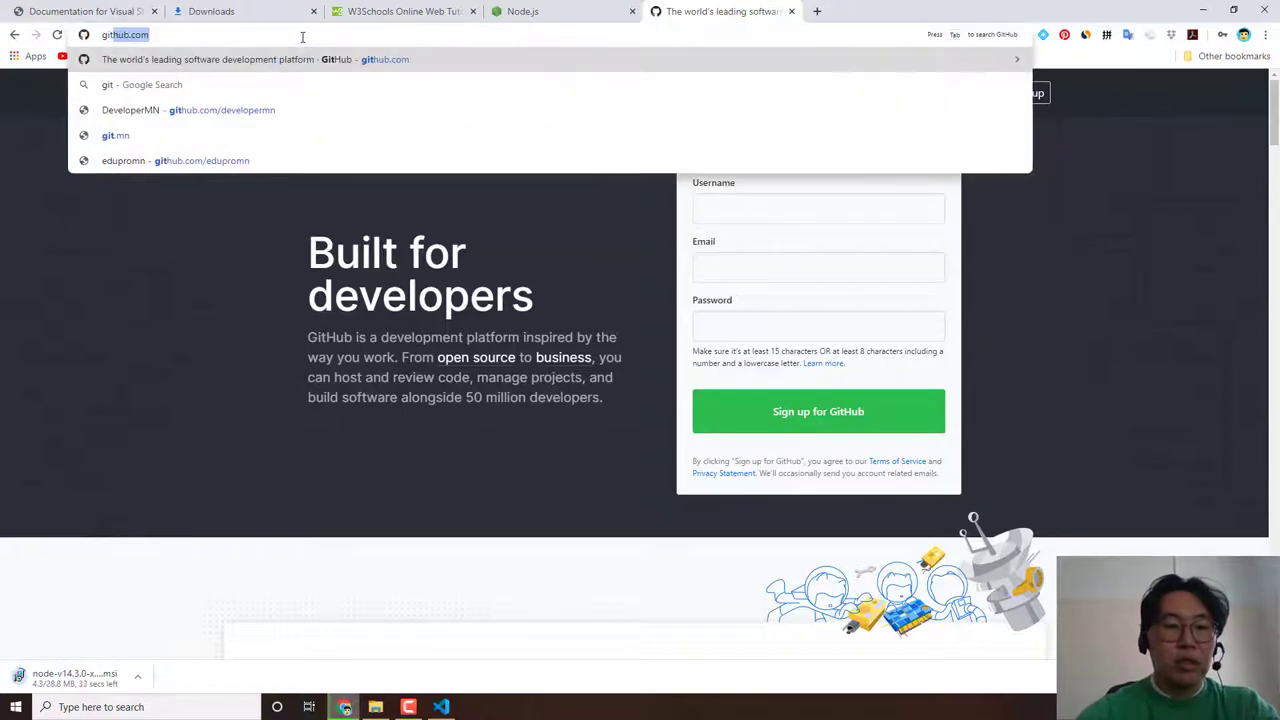
type("0s")
key("BackSpace")
key("BackSpace")
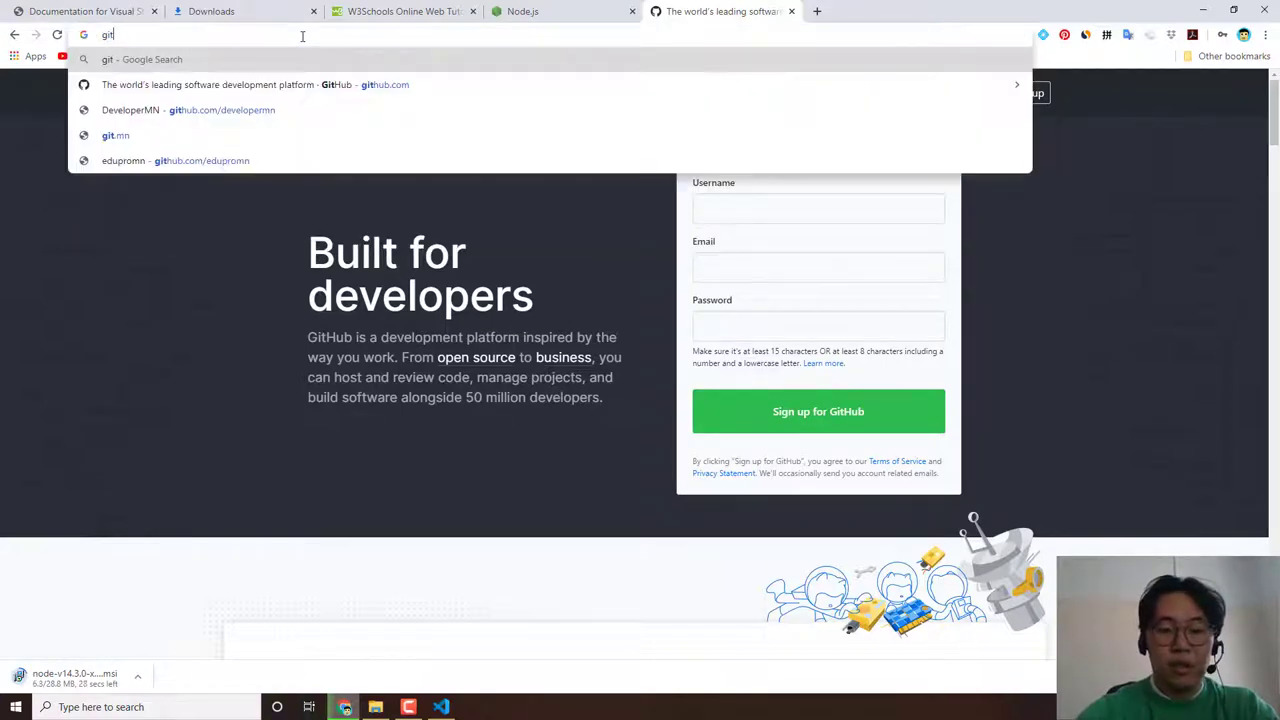
type("-s")
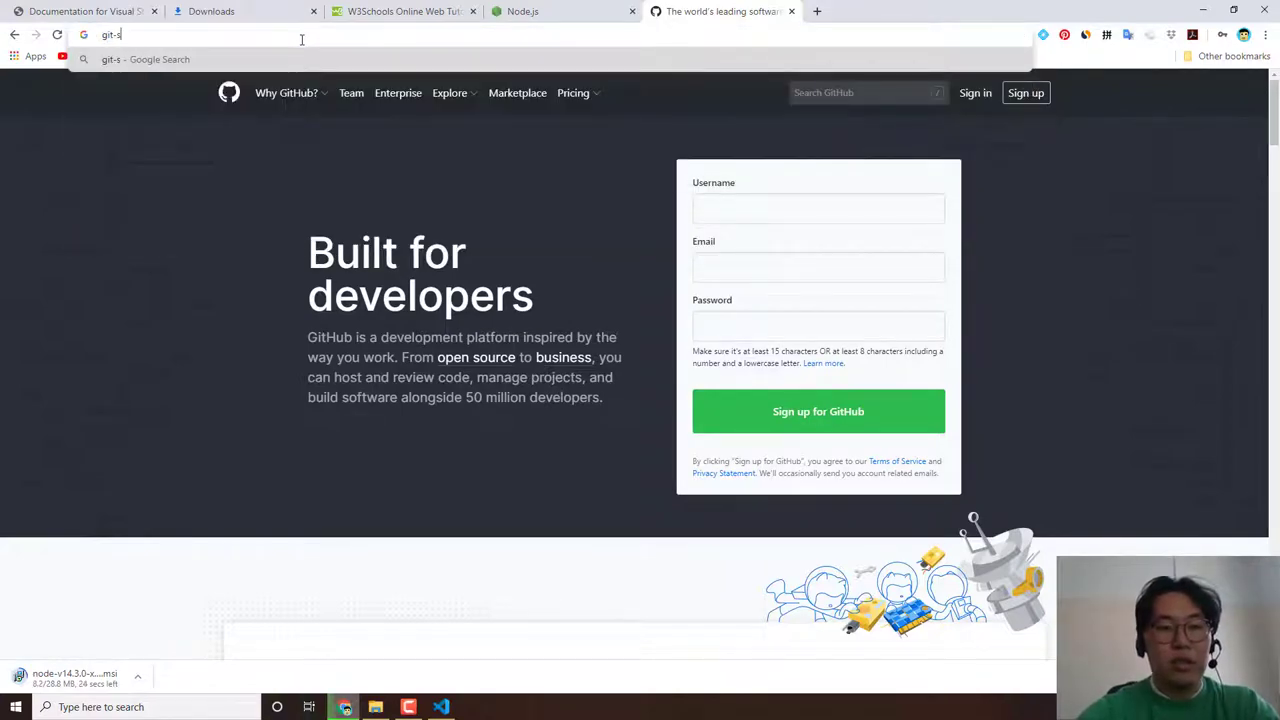
type("mc")
key("BackSpace")
key("BackSpace")
key("BackSpace")
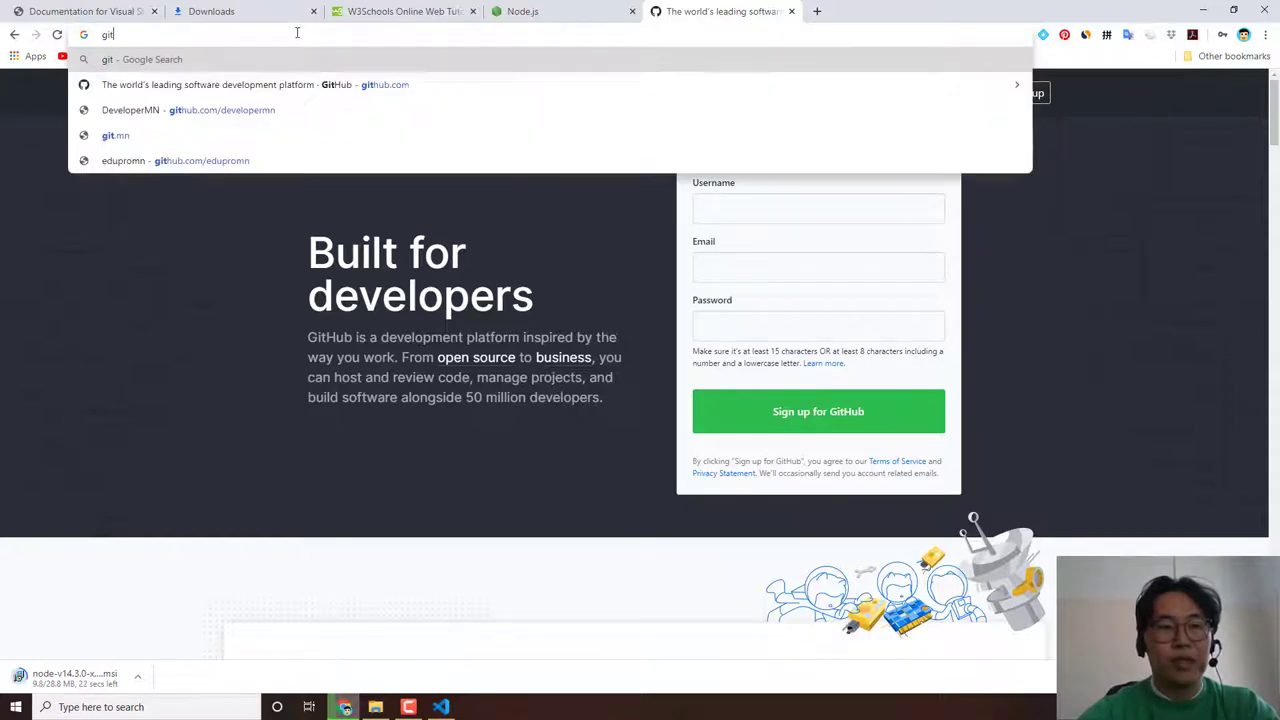
key("Return")
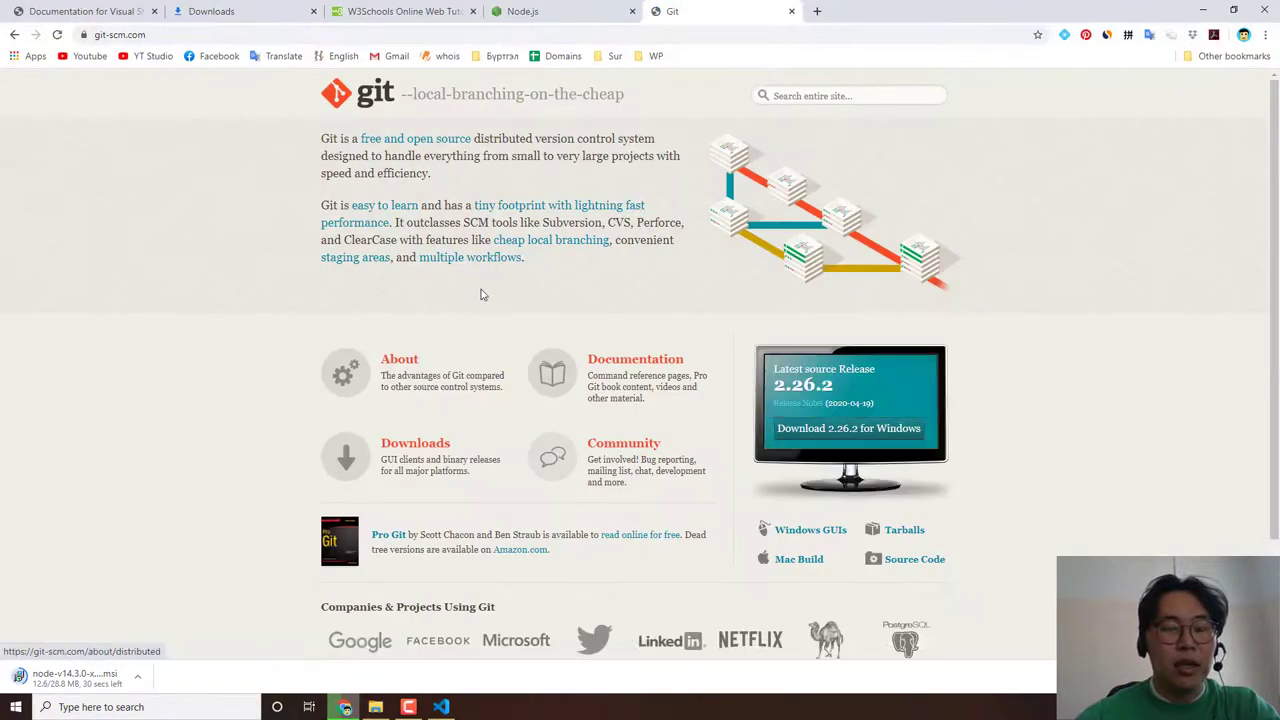
Step: Download the 64-bit Git 2.26.2 setup for Windows from git-scm.com
left_click(852, 430)
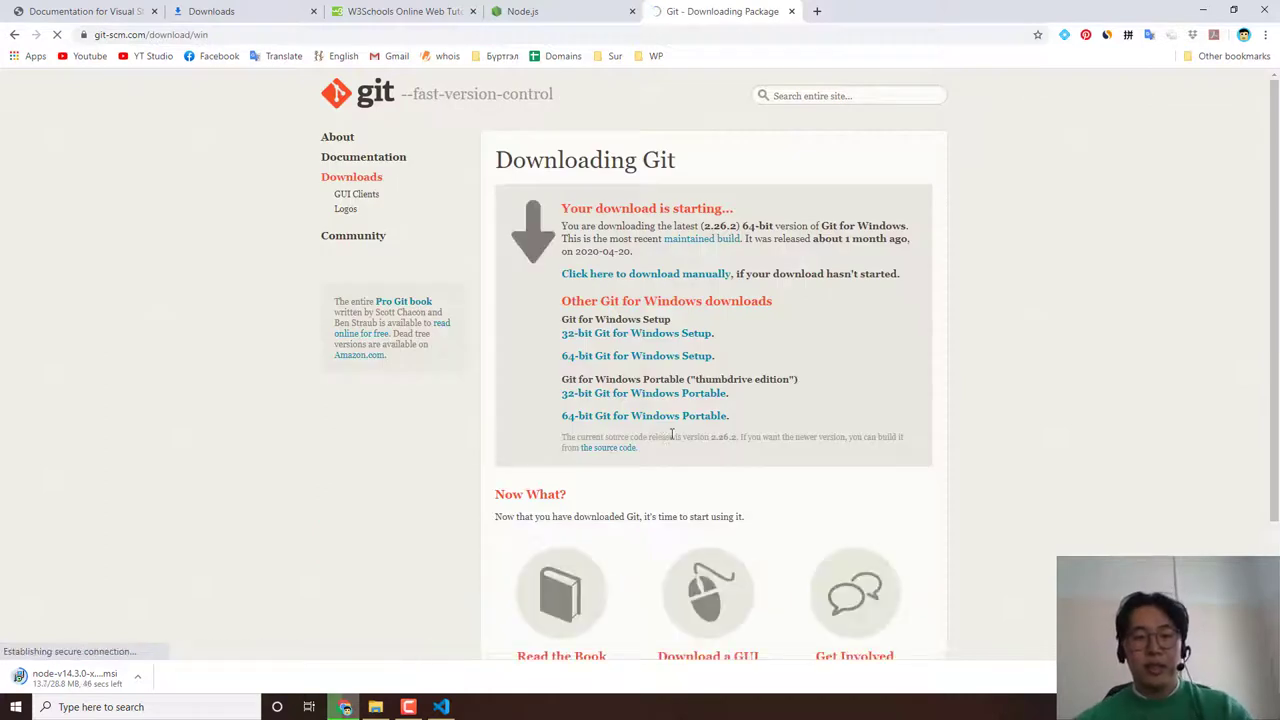
left_click(632, 360)
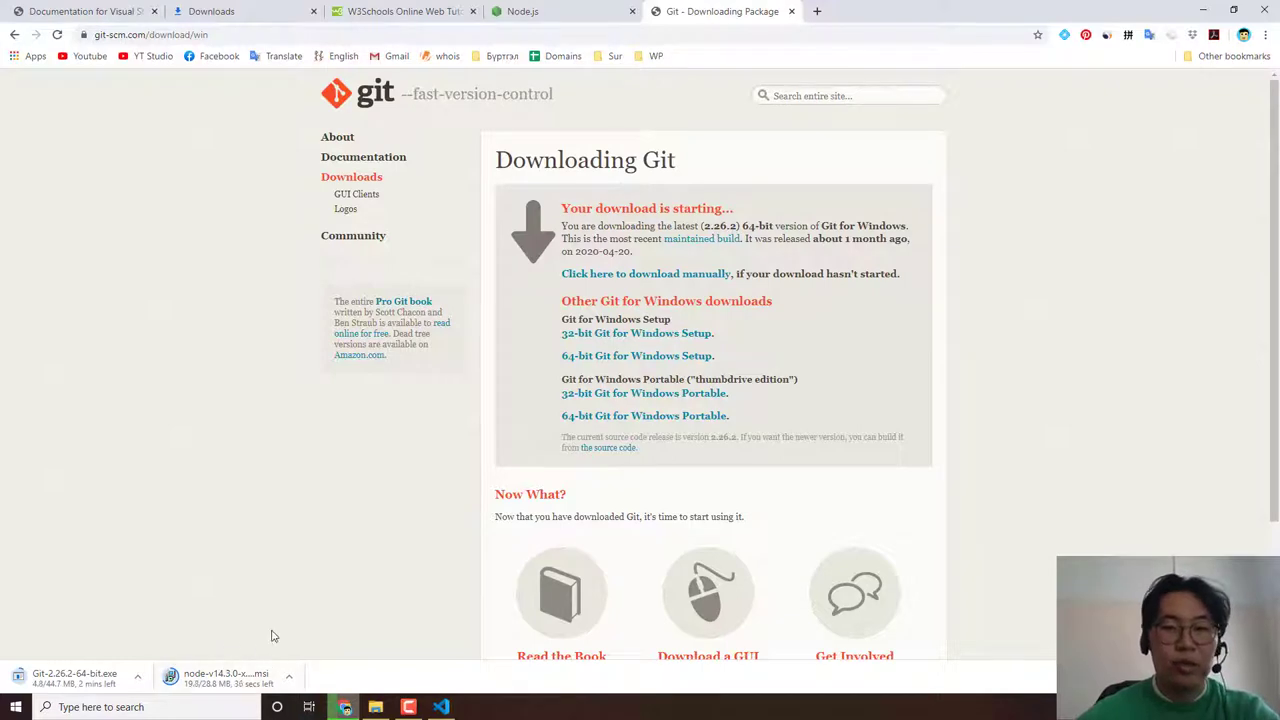
left_click(577, 8)
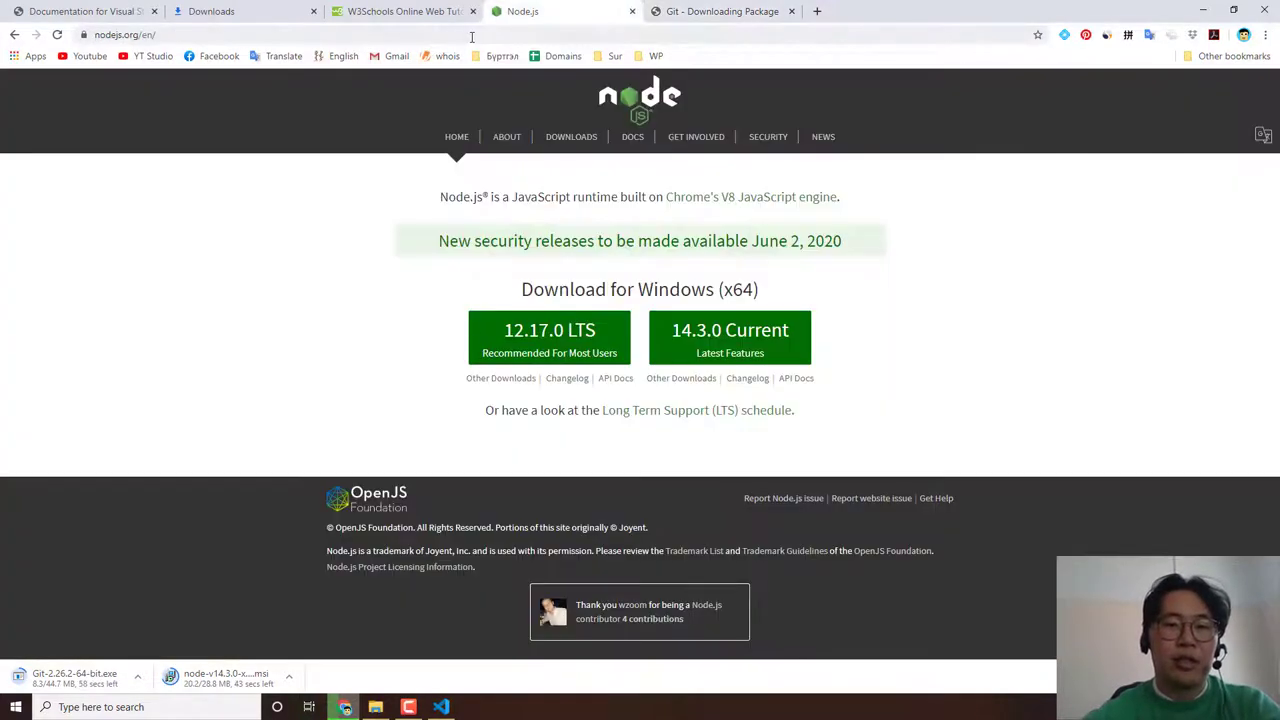
left_click(816, 12)
Step: Search Google for 'node npm' and open the npmjs.com node package result
type("n")
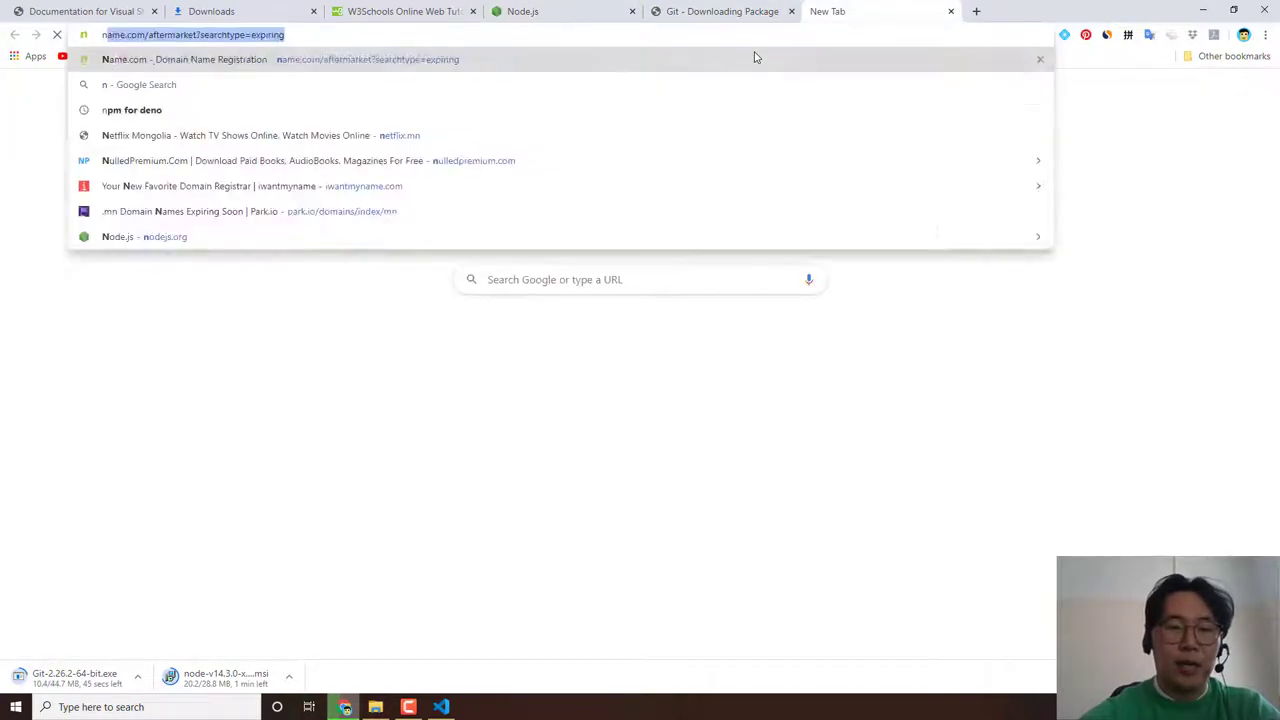
type("ode npm")
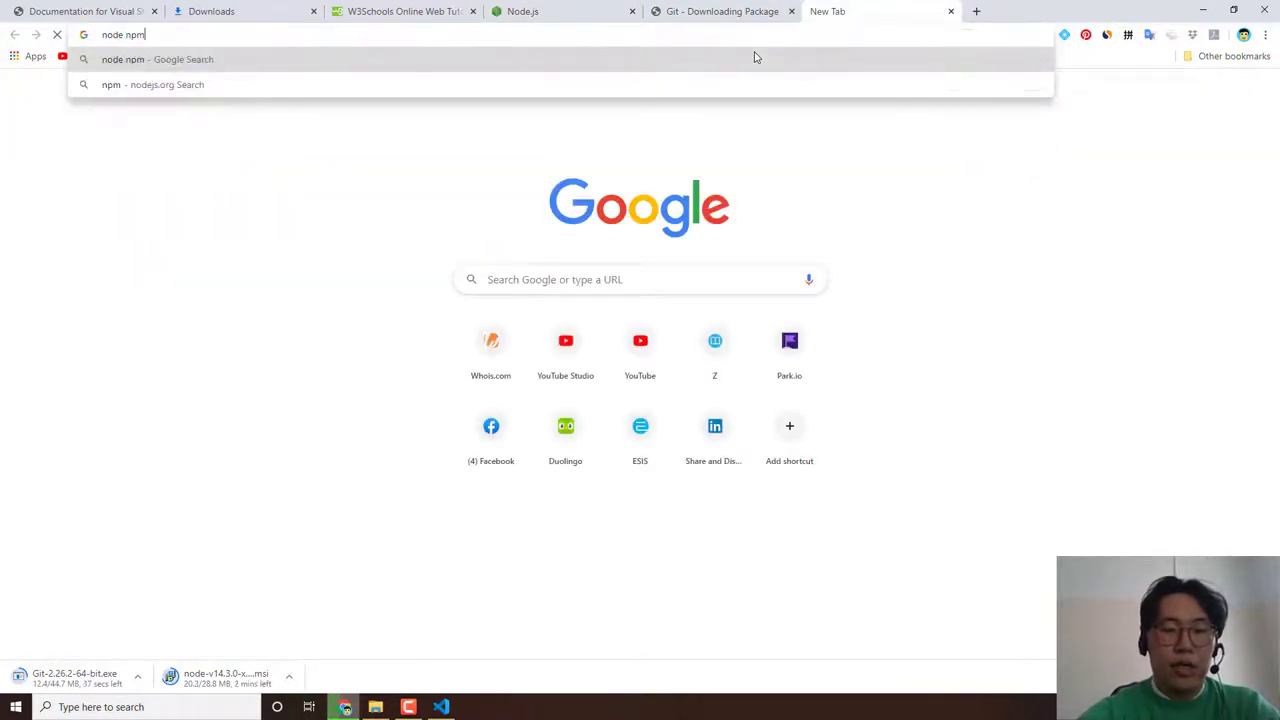
key("Return")
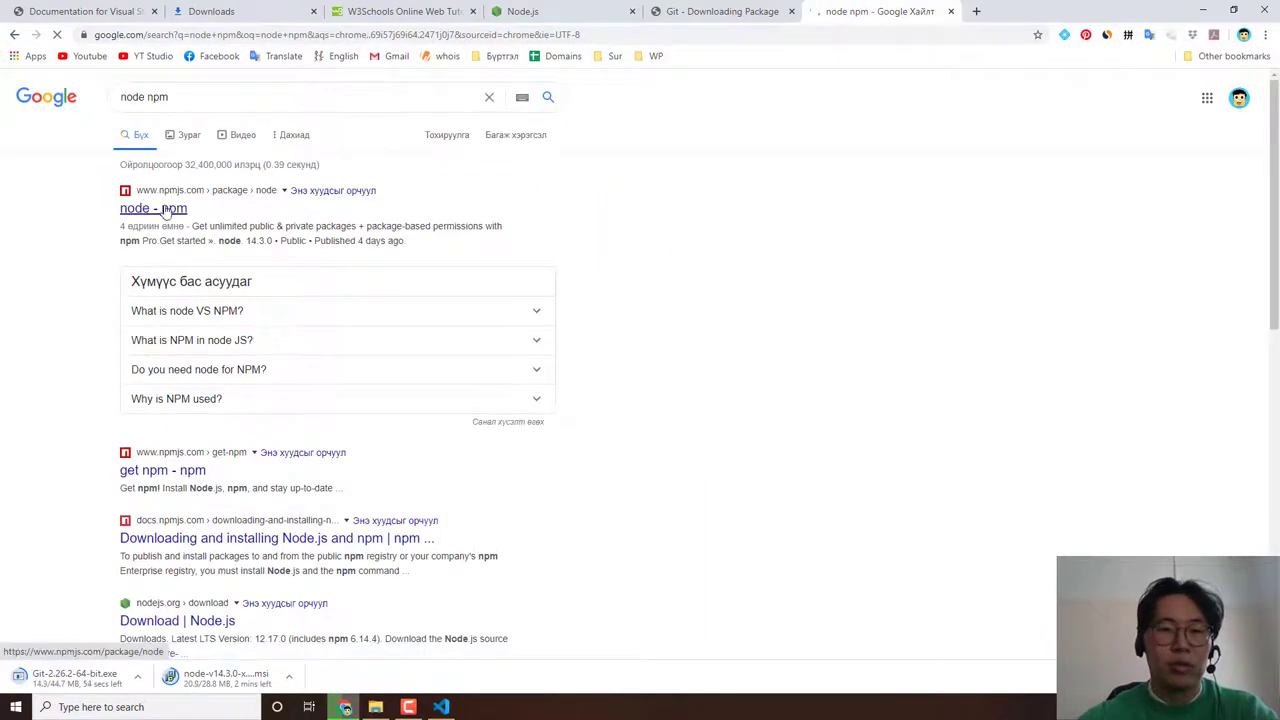
left_click(174, 208)
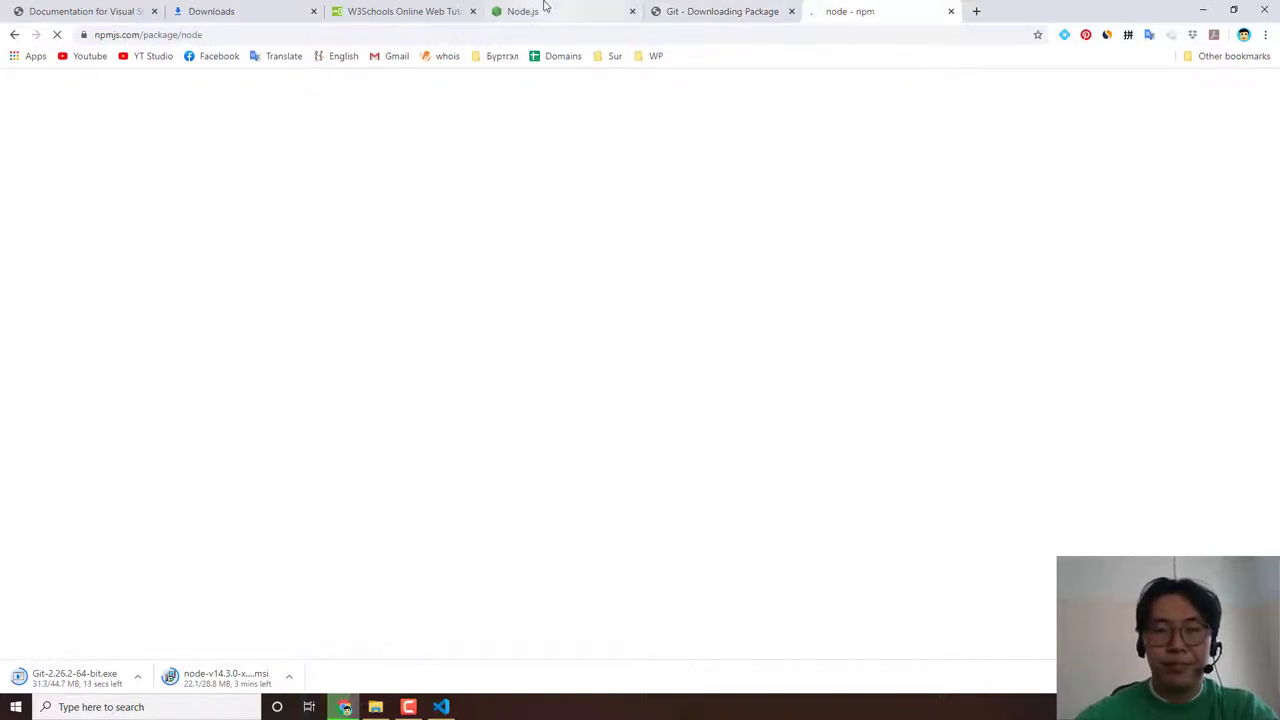
Step: Launch the downloaded Git 2.26.2 installer
left_click(540, 9)
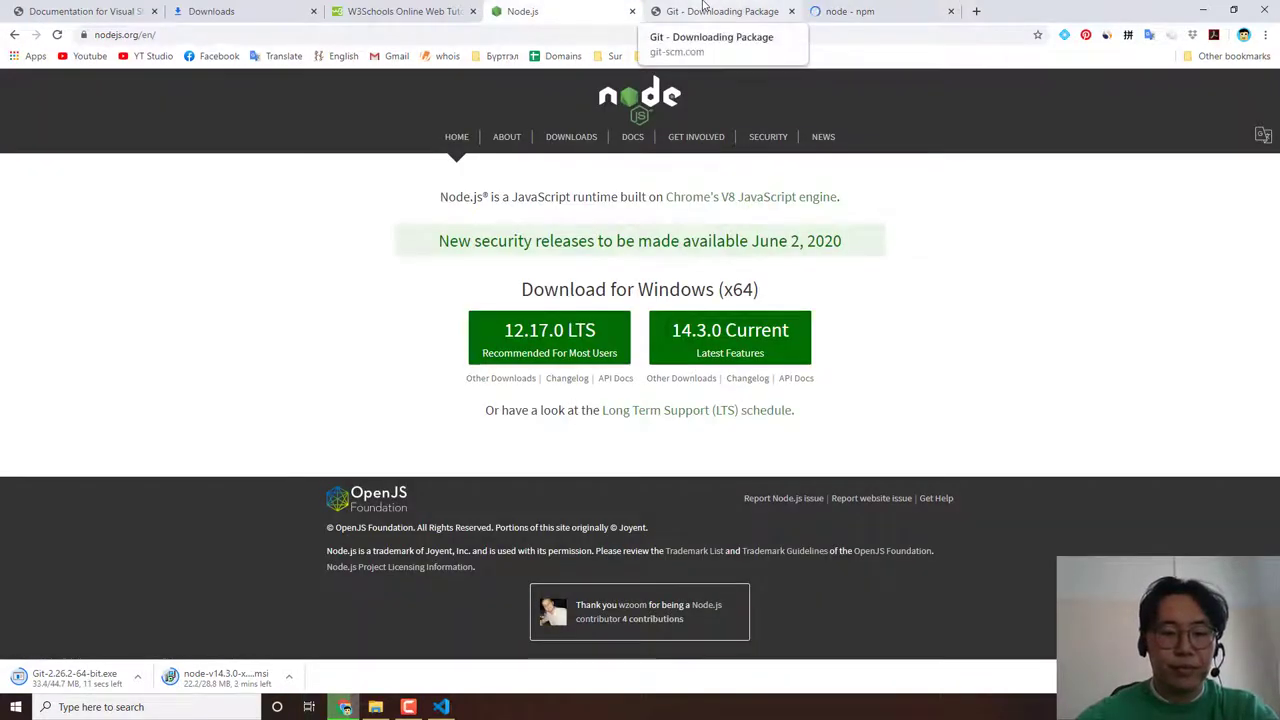
left_click(703, 9)
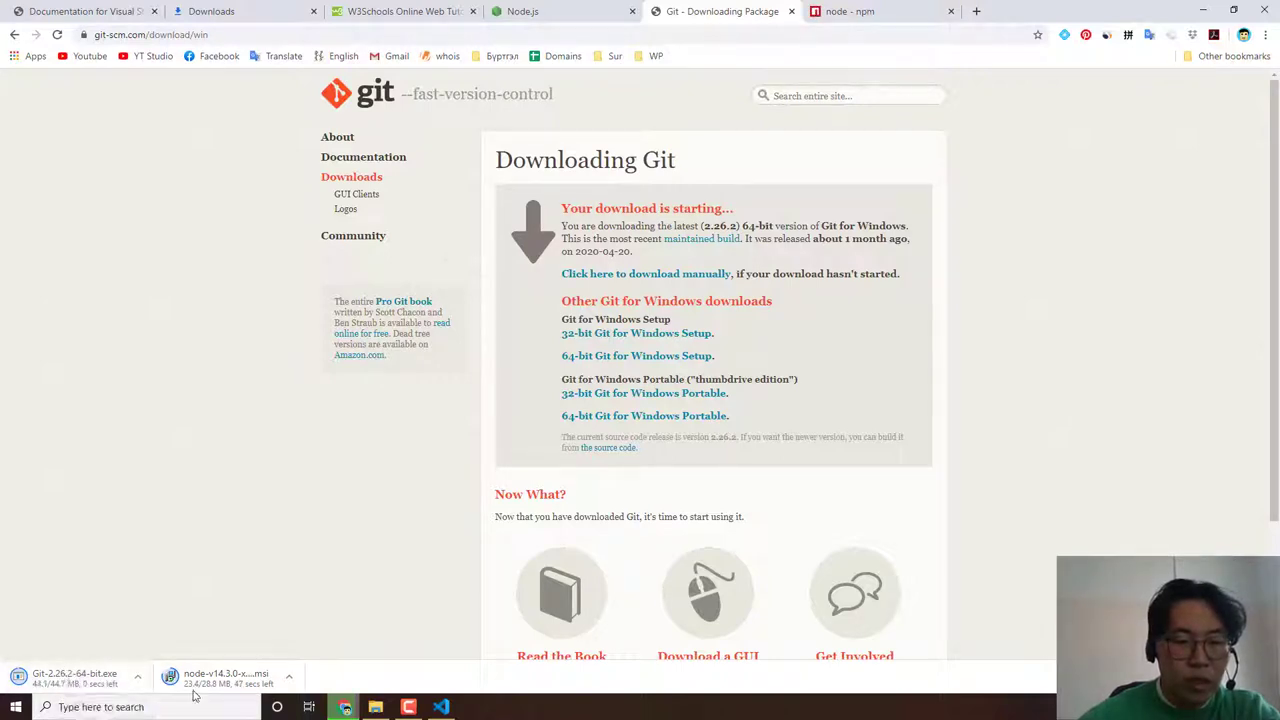
left_click(75, 677)
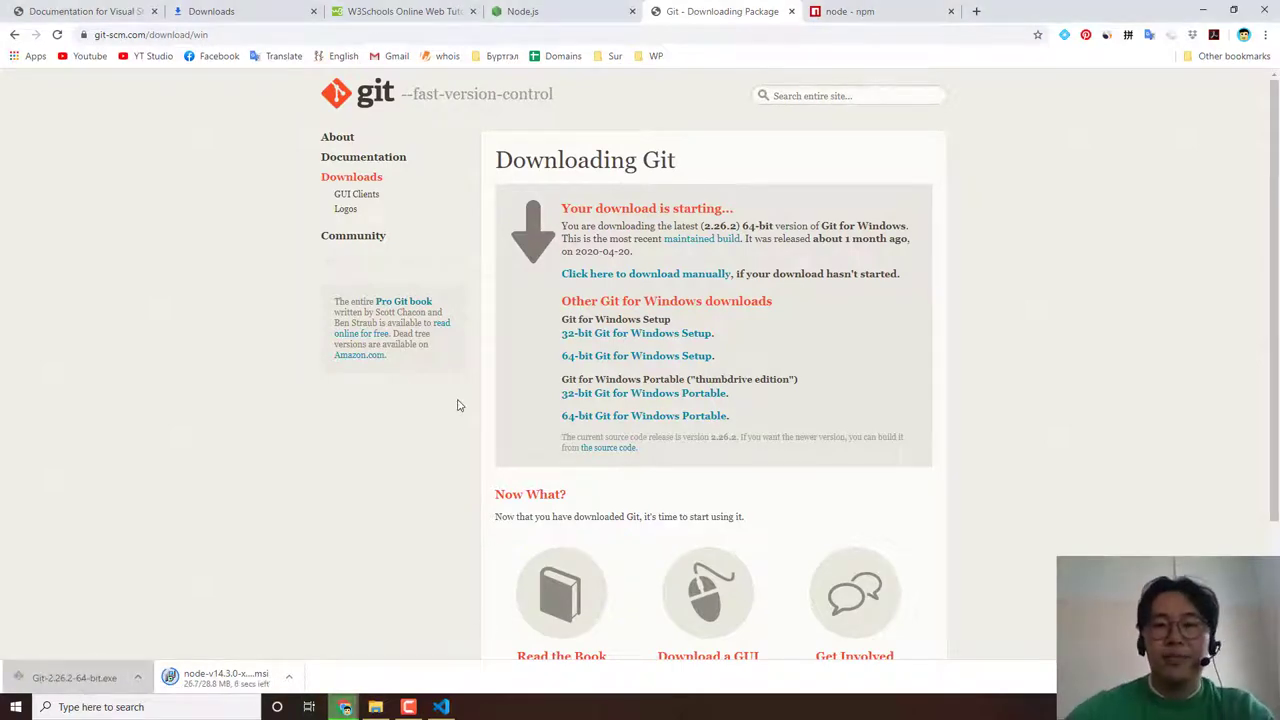
Step: Switch to the npm node package page and scroll through it
left_click(850, 11)
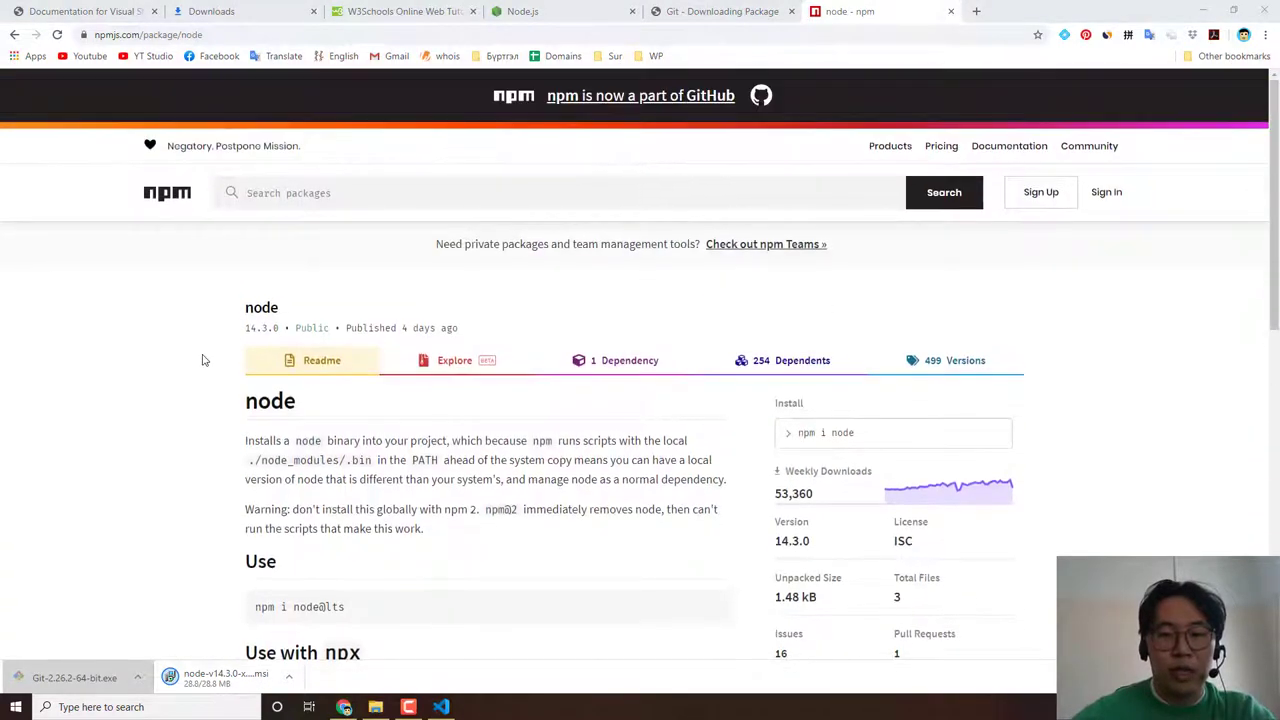
scroll(544, 442, "down", 2)
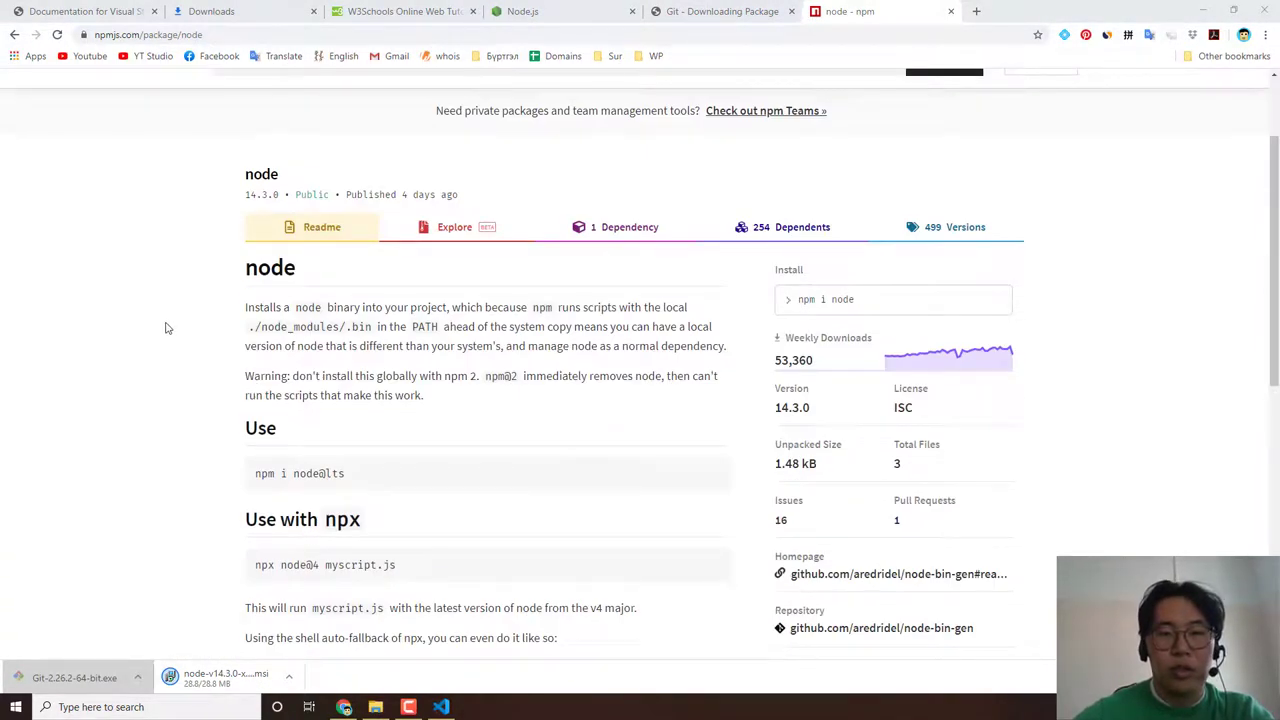
scroll(165, 326, "up", 2)
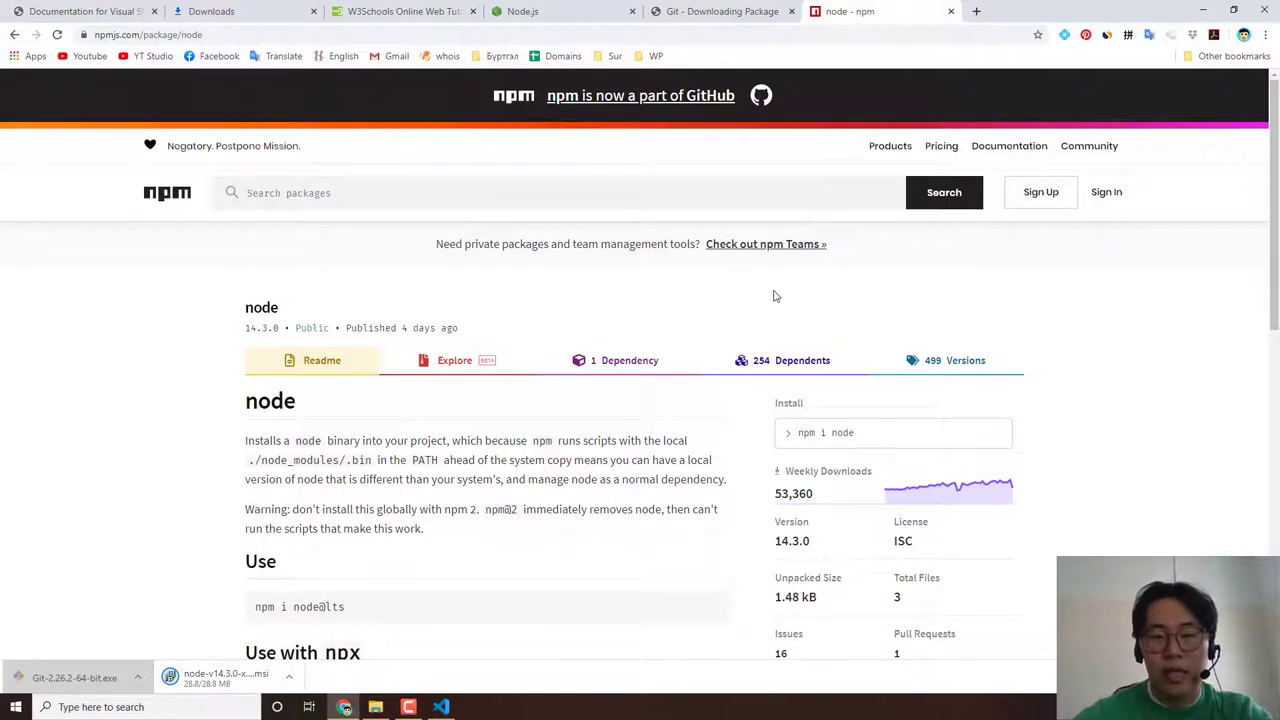
scroll(1110, 390, "down", 5)
scroll(1123, 378, "down", 1)
scroll(1125, 372, "down", 3)
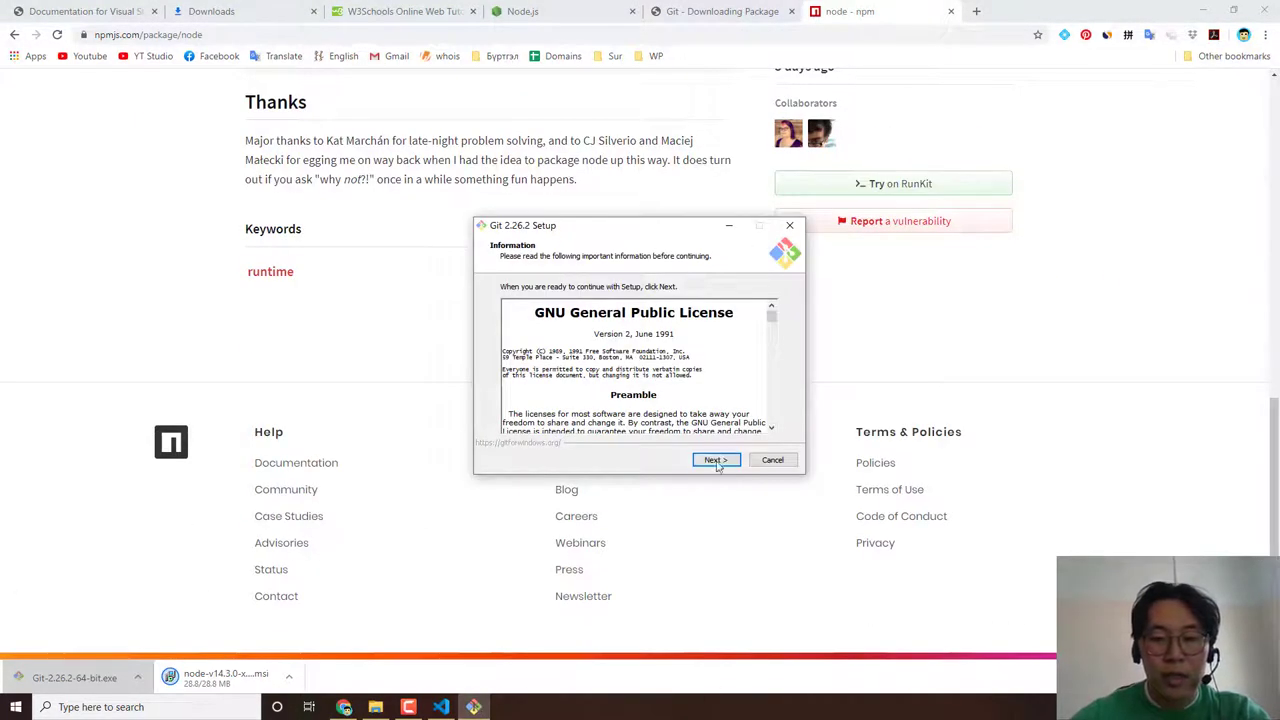
Step: Install Git 2.26.2 with defaults (Vim editor, default PATH, Windows line endings), then return to the npm page
left_click(717, 462)
left_click(718, 462)
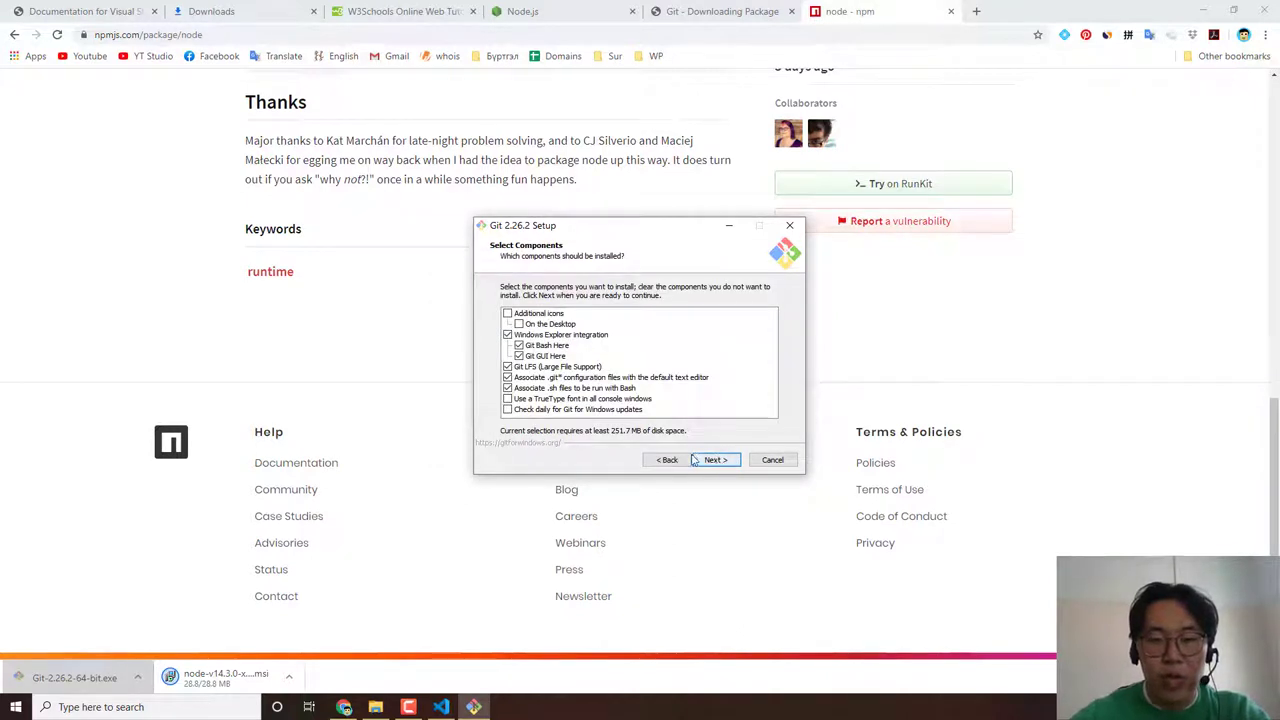
left_click(716, 460)
left_click(718, 462)
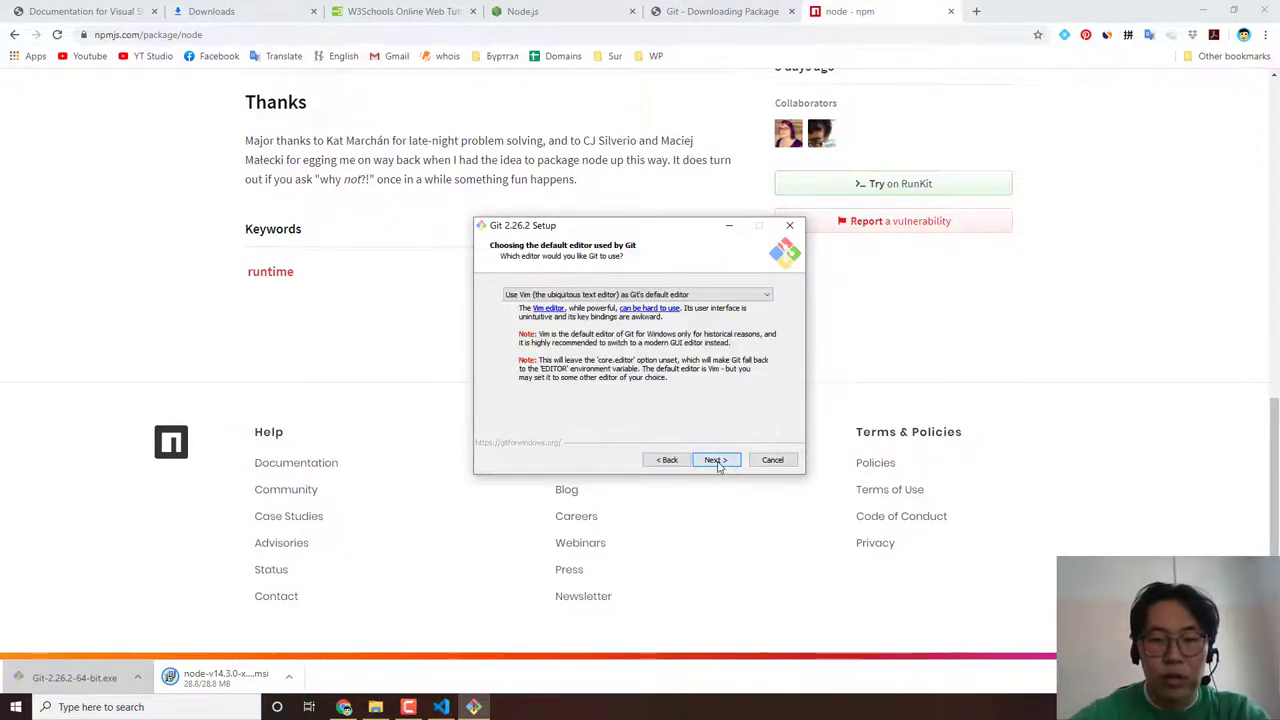
left_click(717, 462)
left_click(717, 462)
left_click(717, 462)
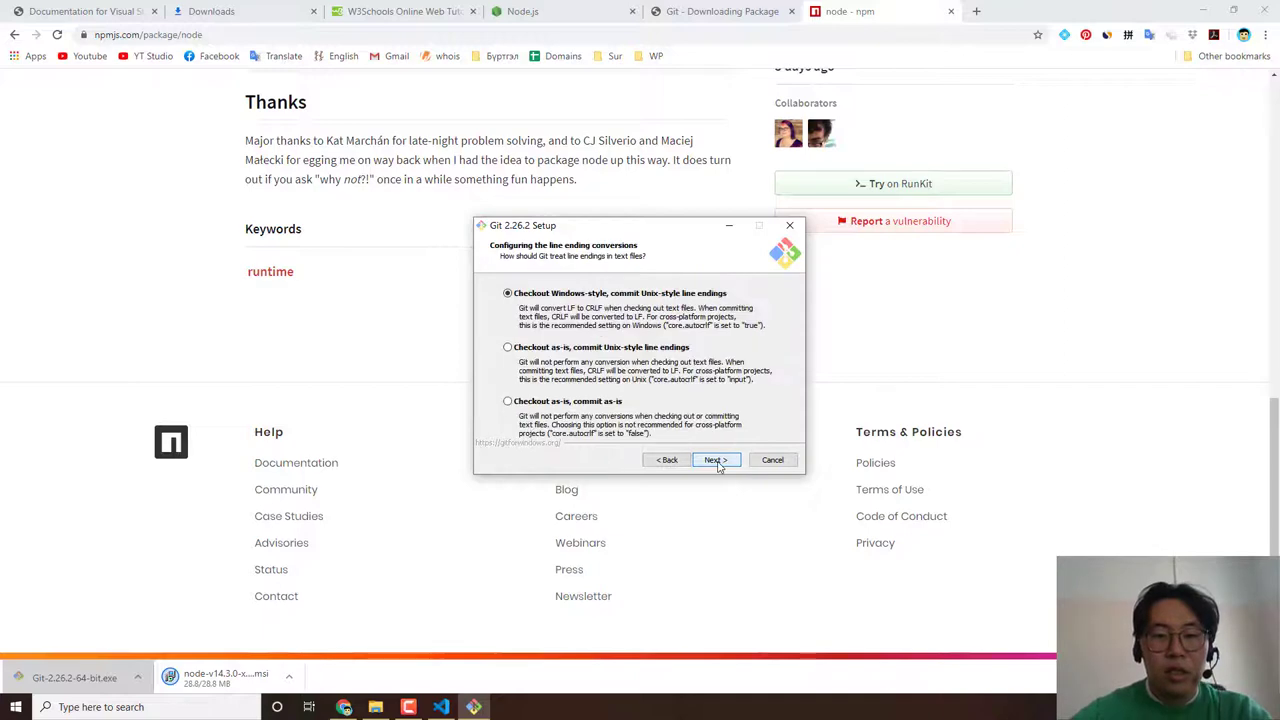
left_click(717, 462)
left_click(717, 462)
left_click(717, 462)
left_click(717, 462)
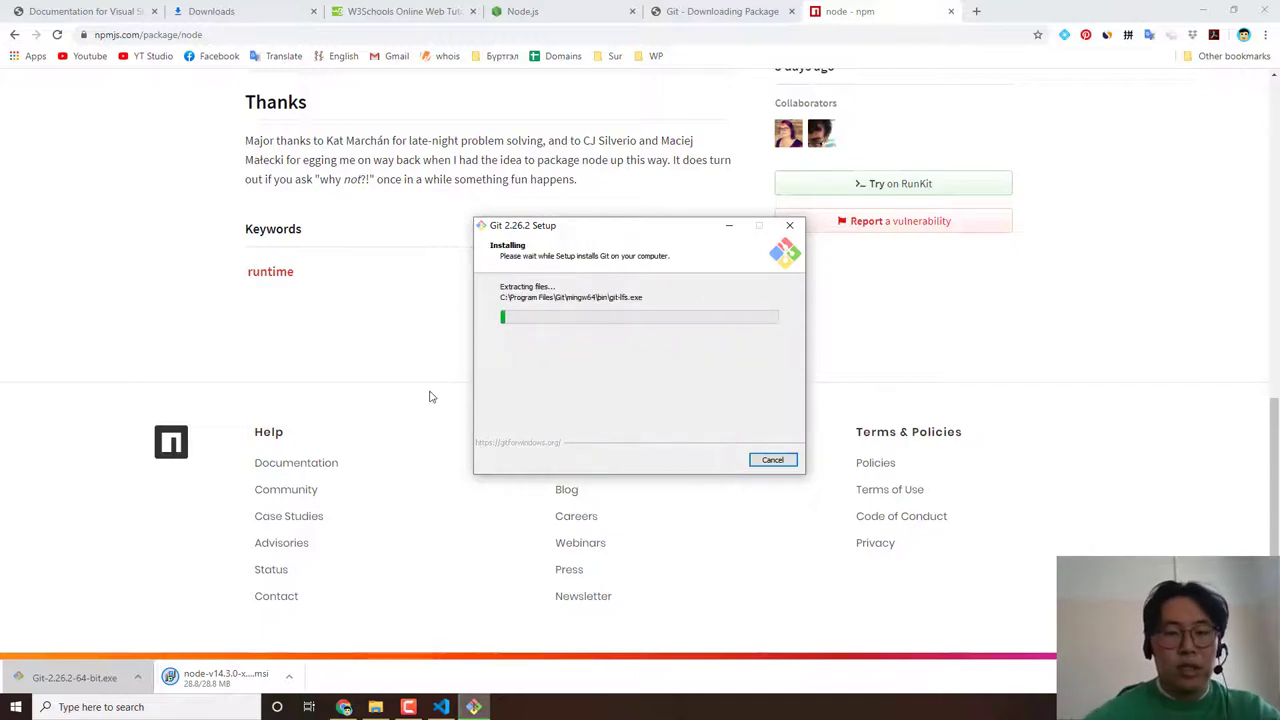
left_click(167, 353)
scroll(167, 353, "up", 15)
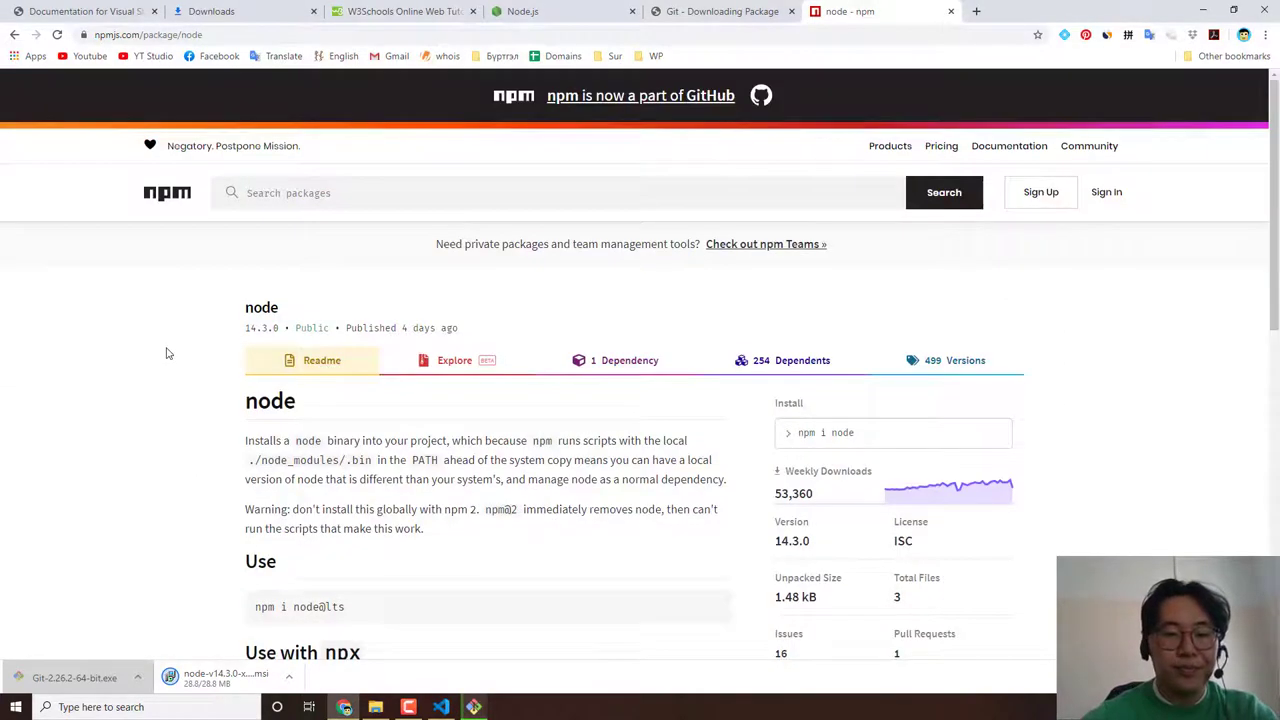
scroll(167, 353, "down", 3)
triple_click(307, 340)
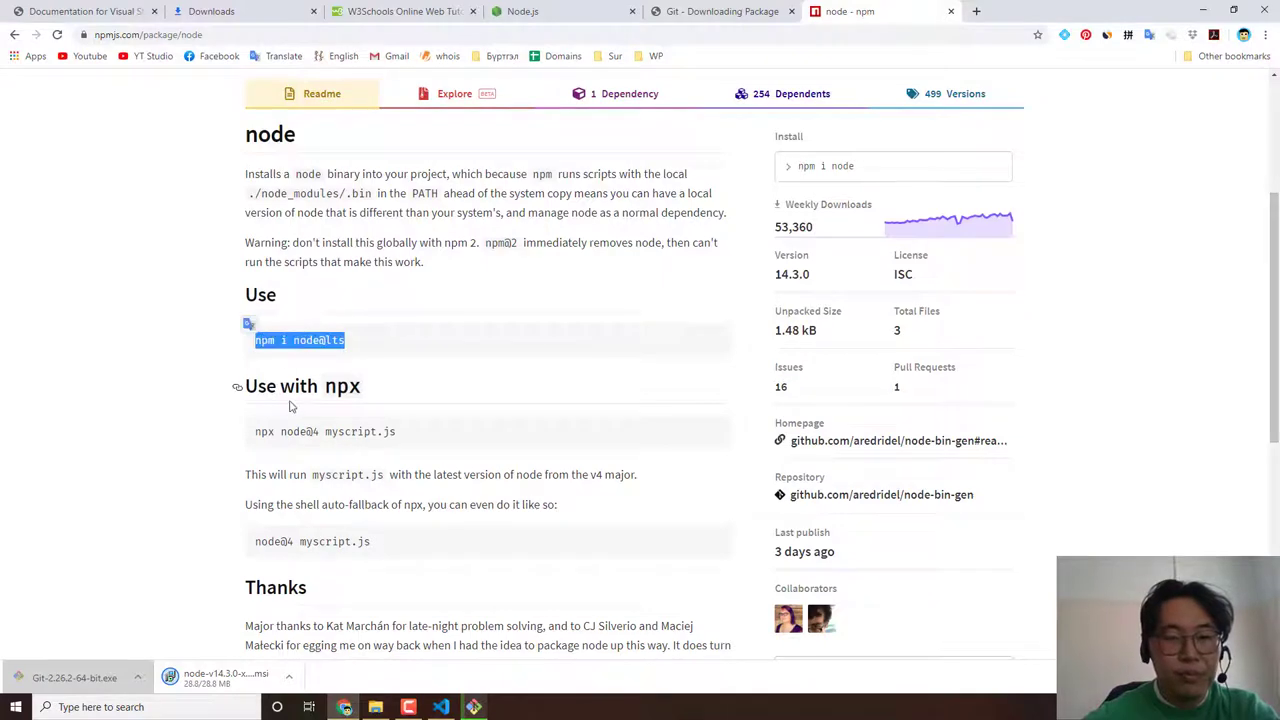
left_click(170, 392)
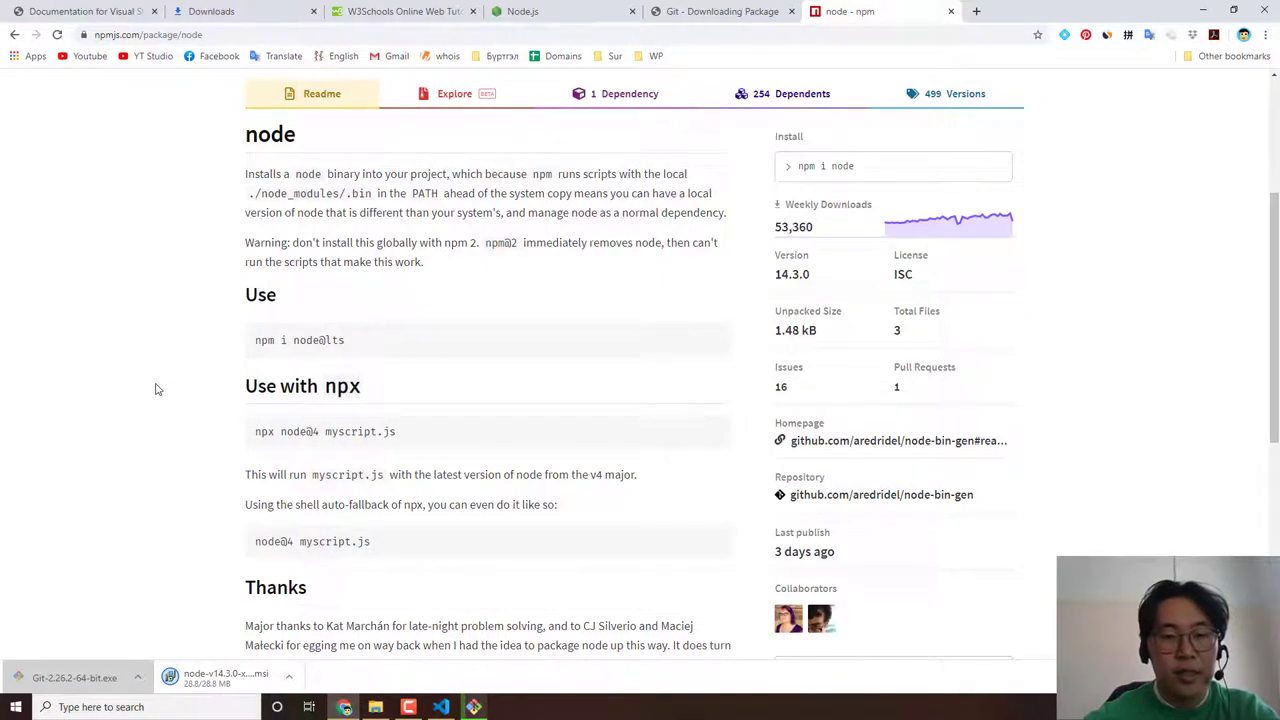
scroll(155, 385, "up", 3)
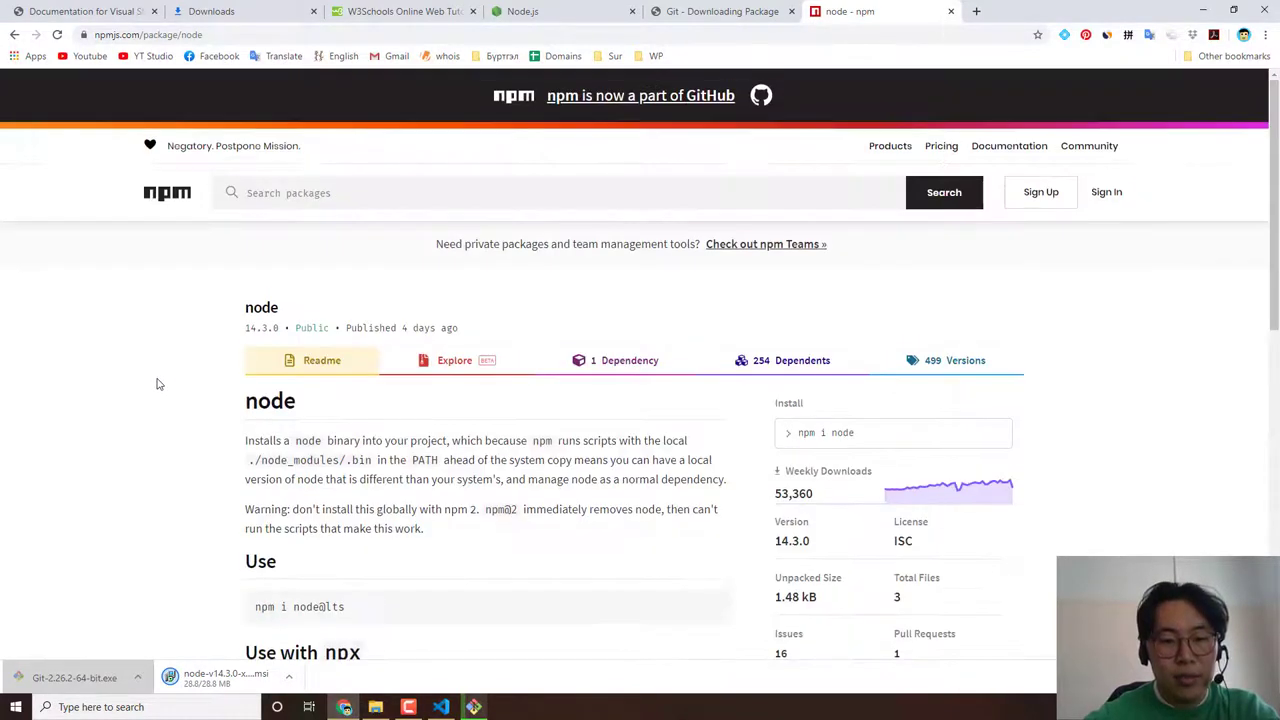
scroll(157, 384, "down", 2)
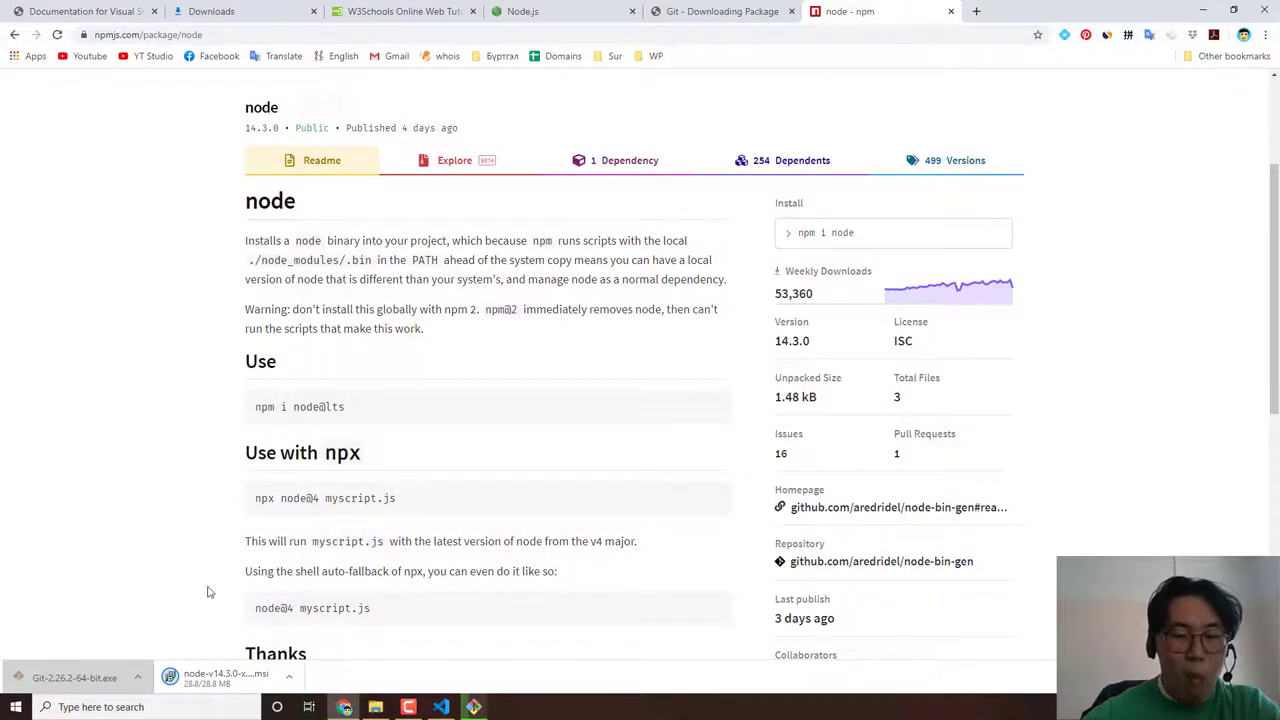
scroll(209, 592, "down", 3)
scroll(200, 540, "up", 5)
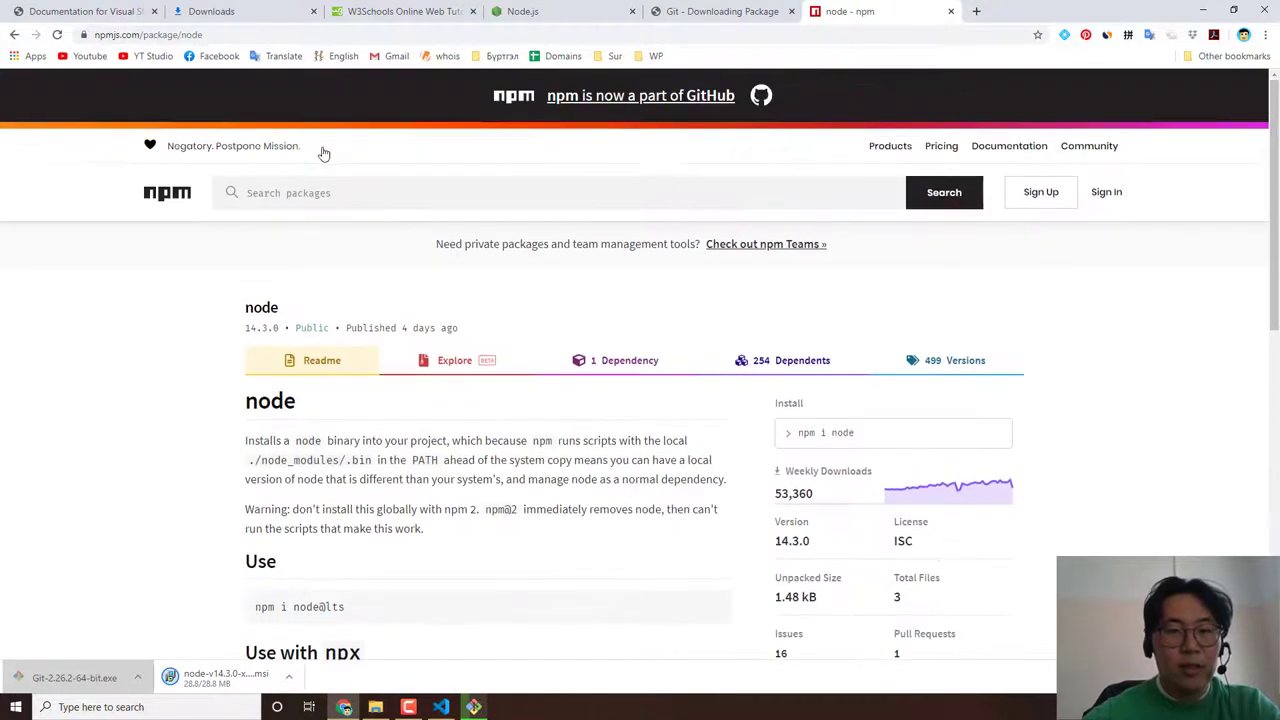
Step: Search the npm registry for 'jquery', listing 8845 matching packages
left_click(341, 192)
type("jquery")
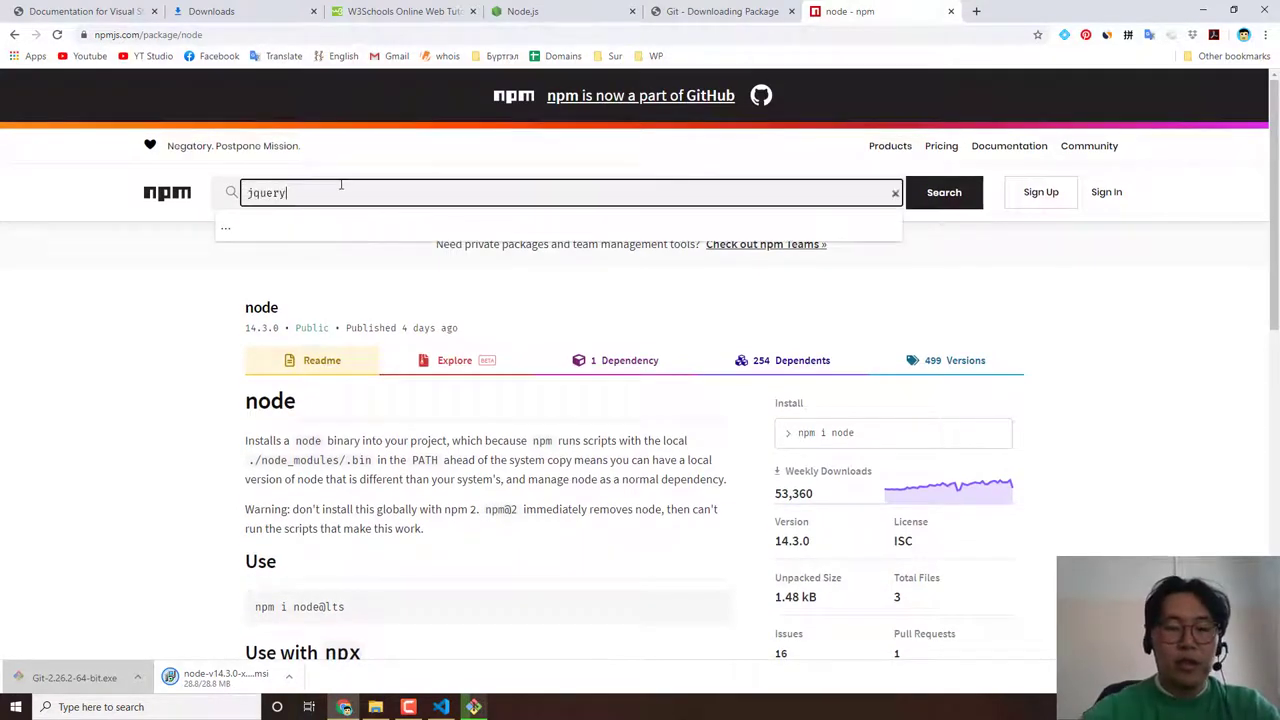
key("Return")
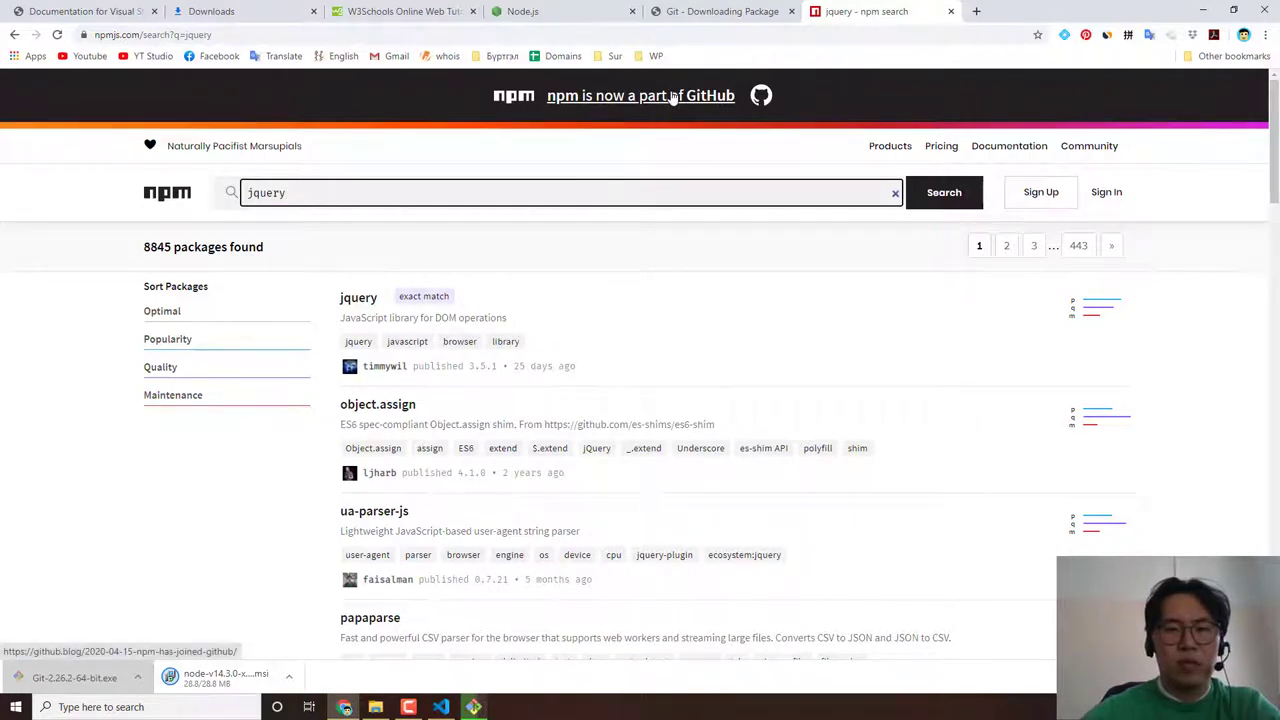
Step: Open the 'npm has joined GitHub' blog post in a new tab and scroll through it
right_click(632, 97)
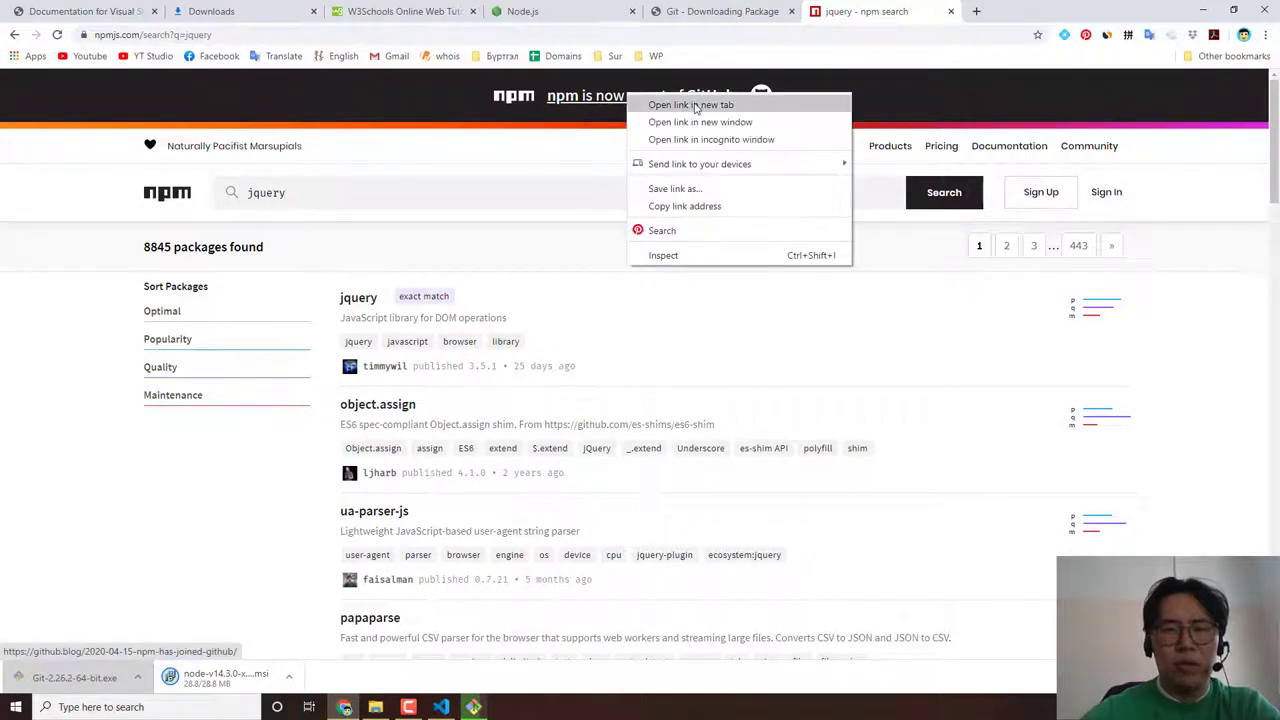
left_click(692, 104)
left_click(1007, 10)
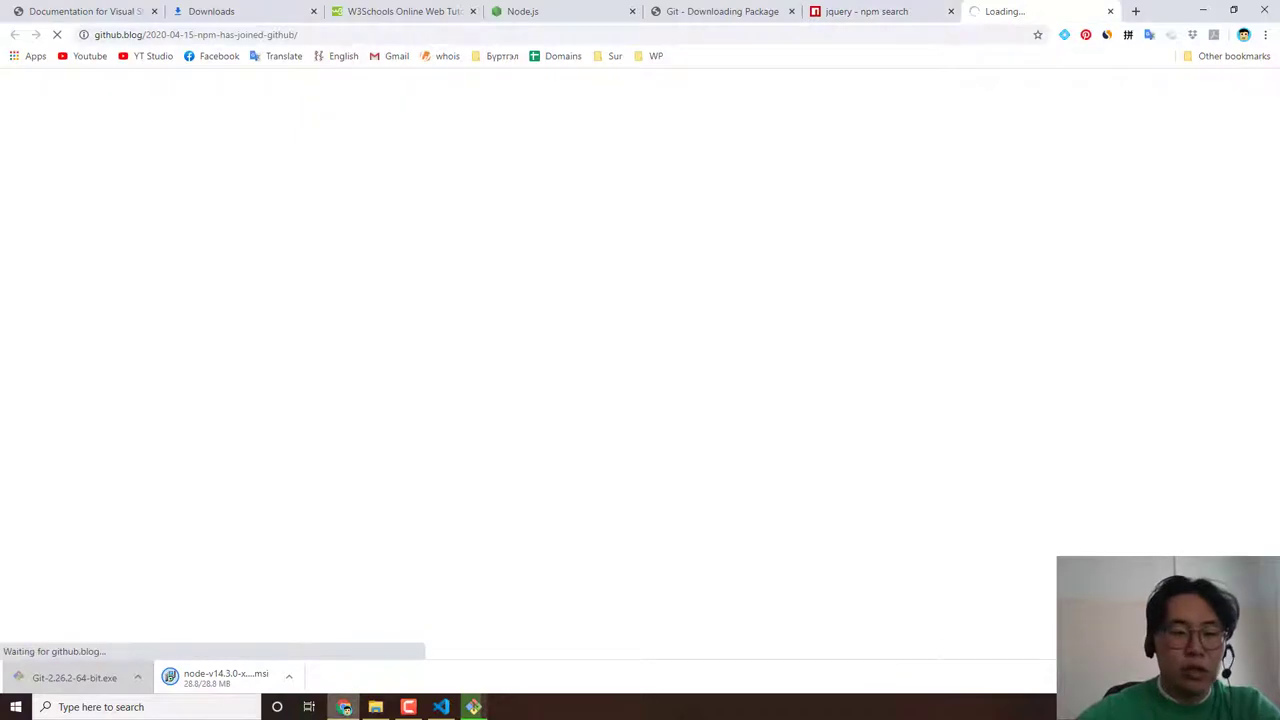
left_click(856, 11)
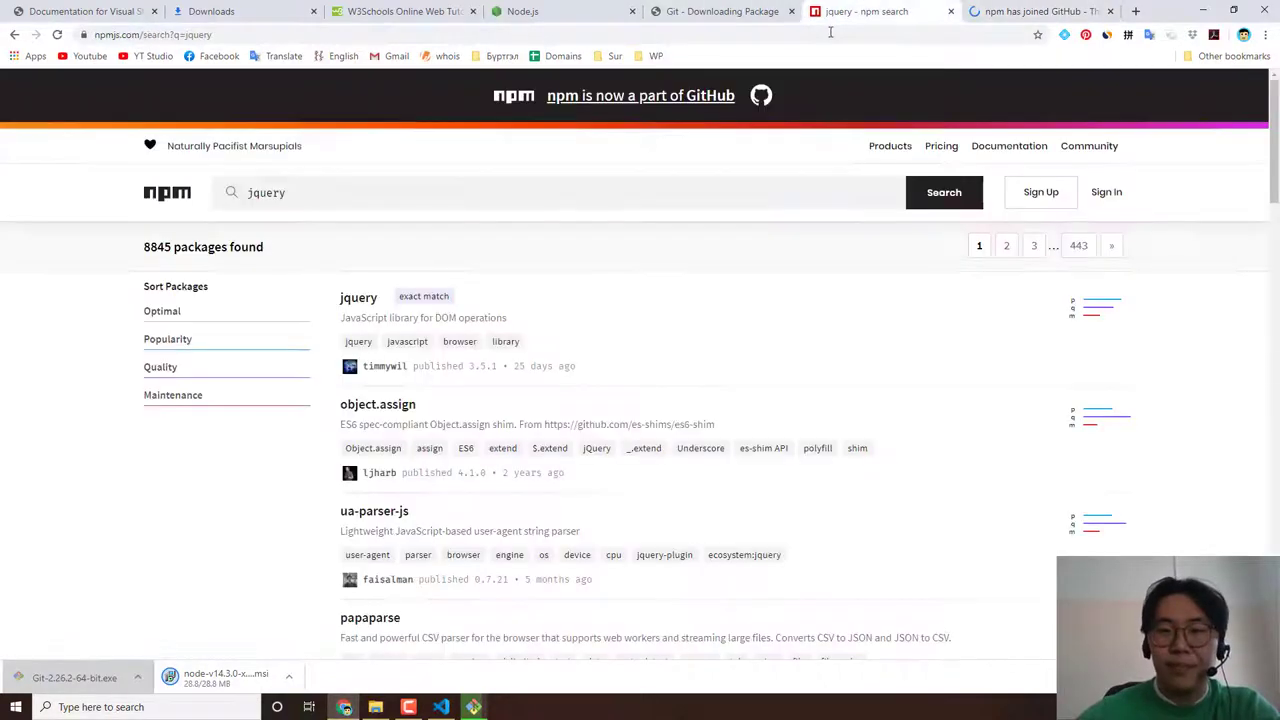
left_click(1035, 14)
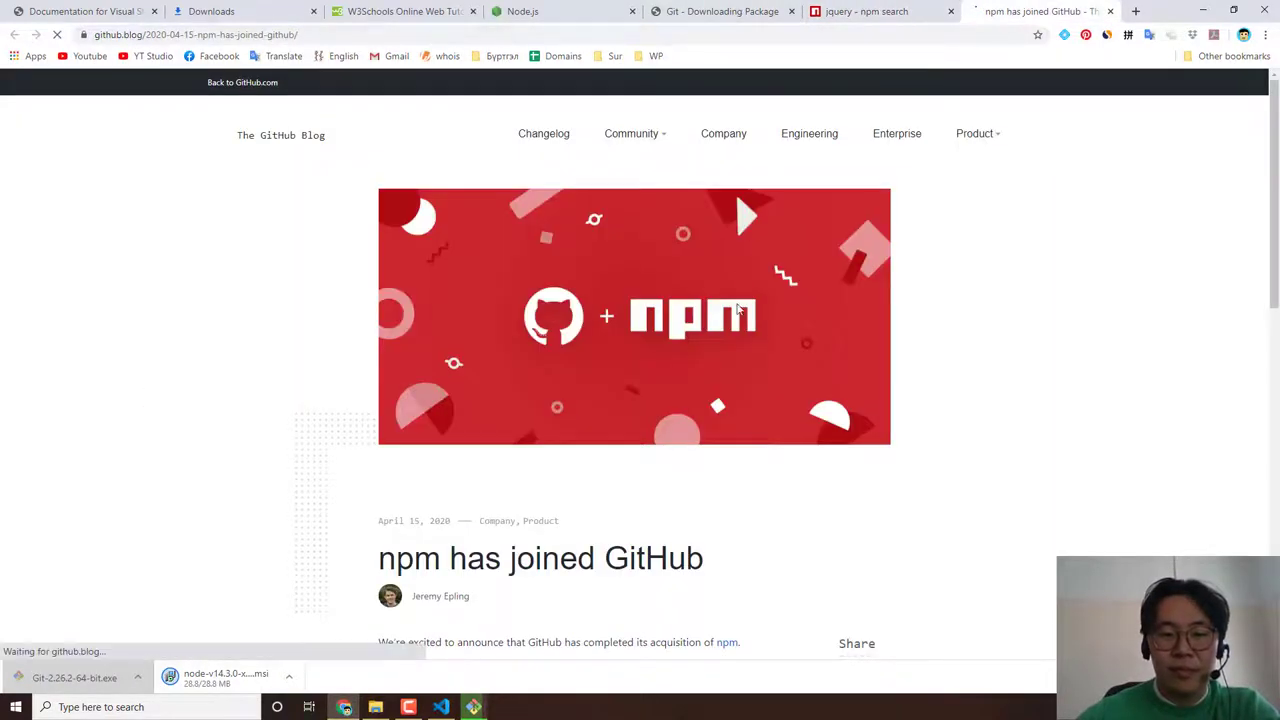
scroll(783, 371, "down", 2)
scroll(783, 371, "down", 2)
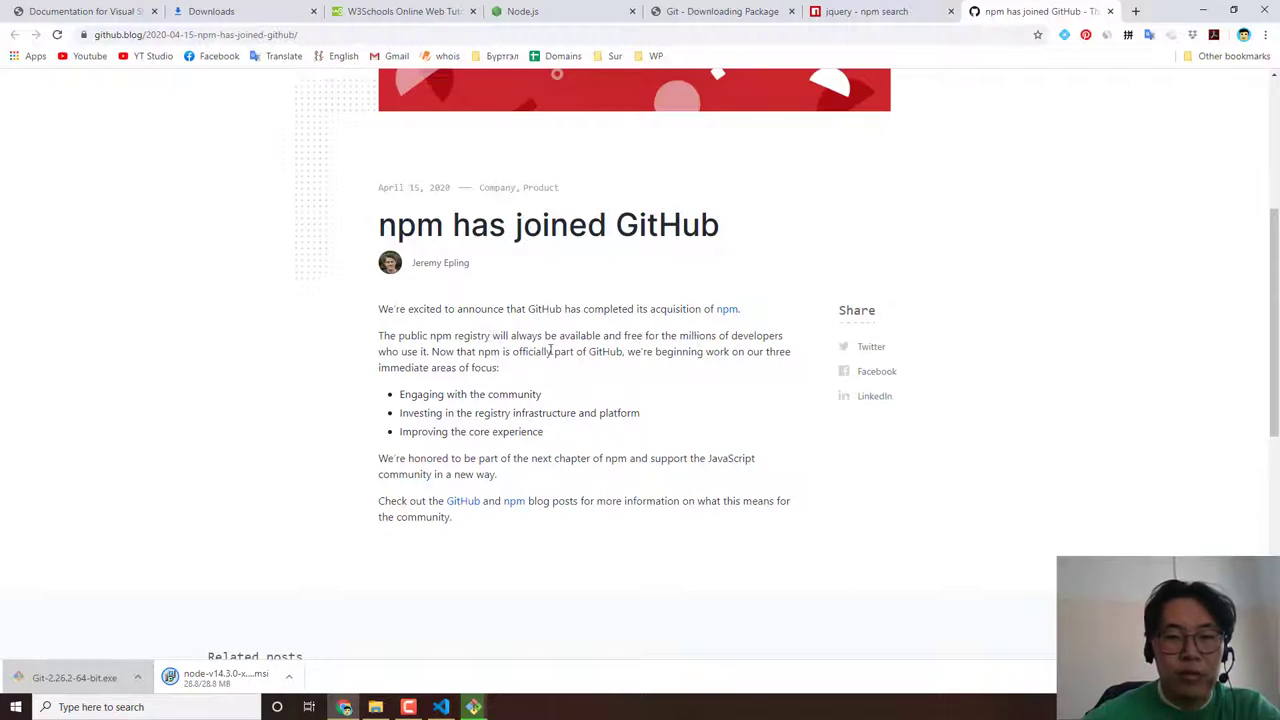
scroll(594, 501, "up", 1)
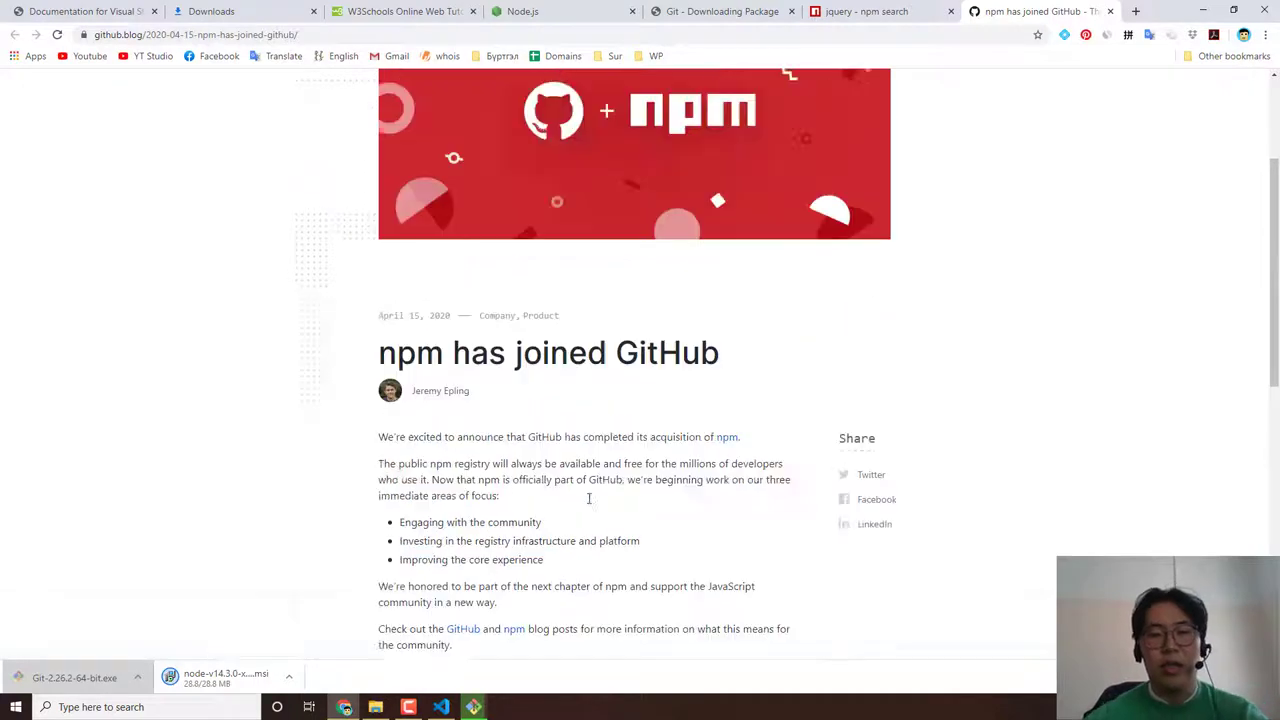
scroll(594, 501, "up", 2)
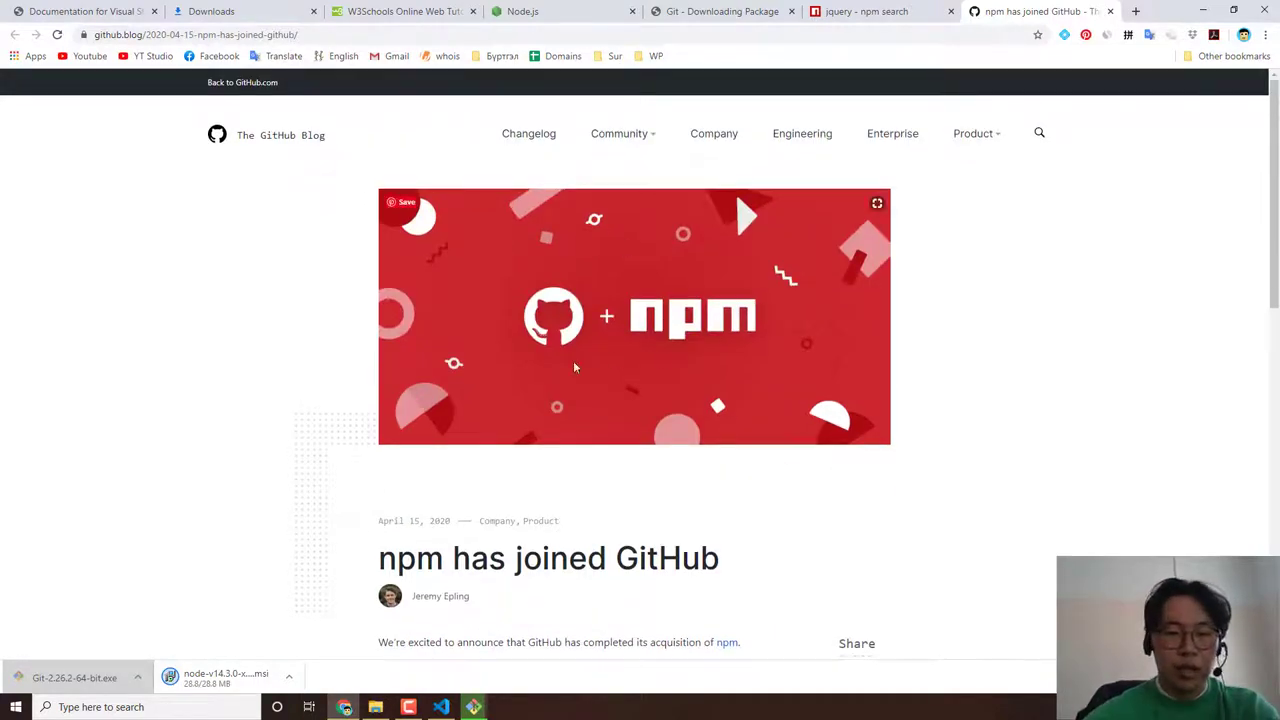
Step: Launch the downloaded Node.js installer and accept its license agreement
left_click(474, 707)
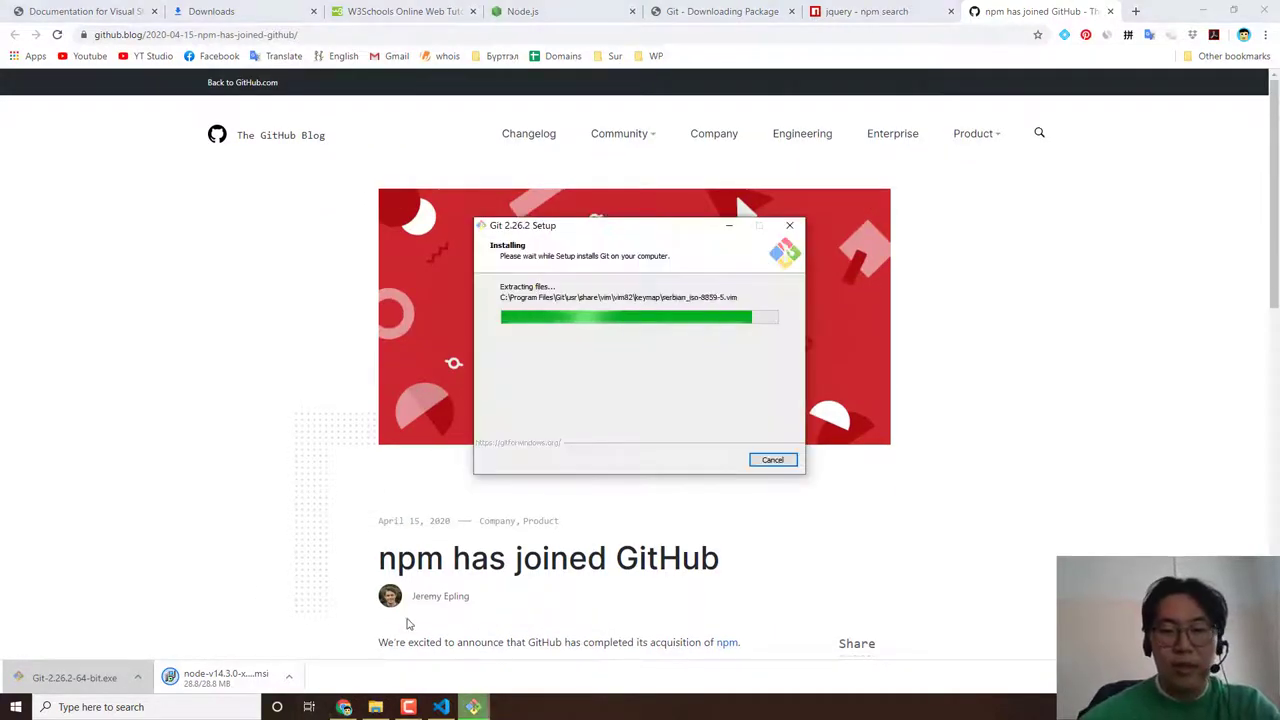
left_click(226, 679)
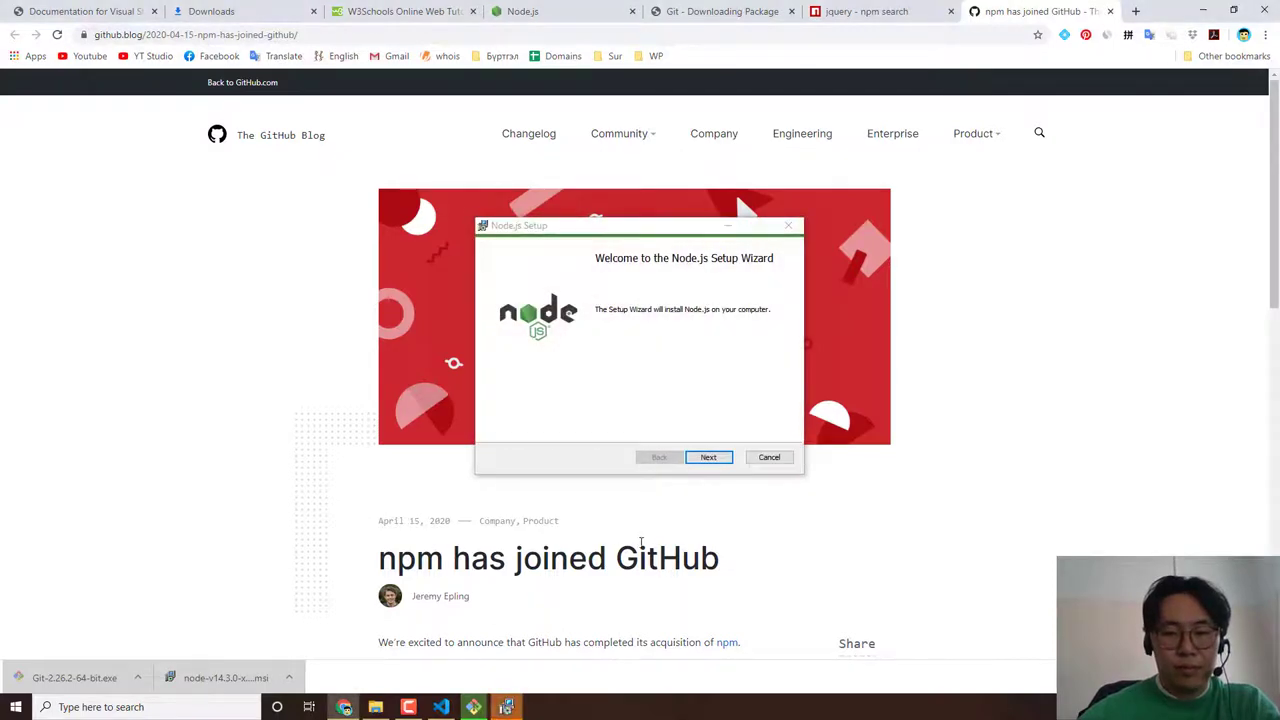
left_click(710, 460)
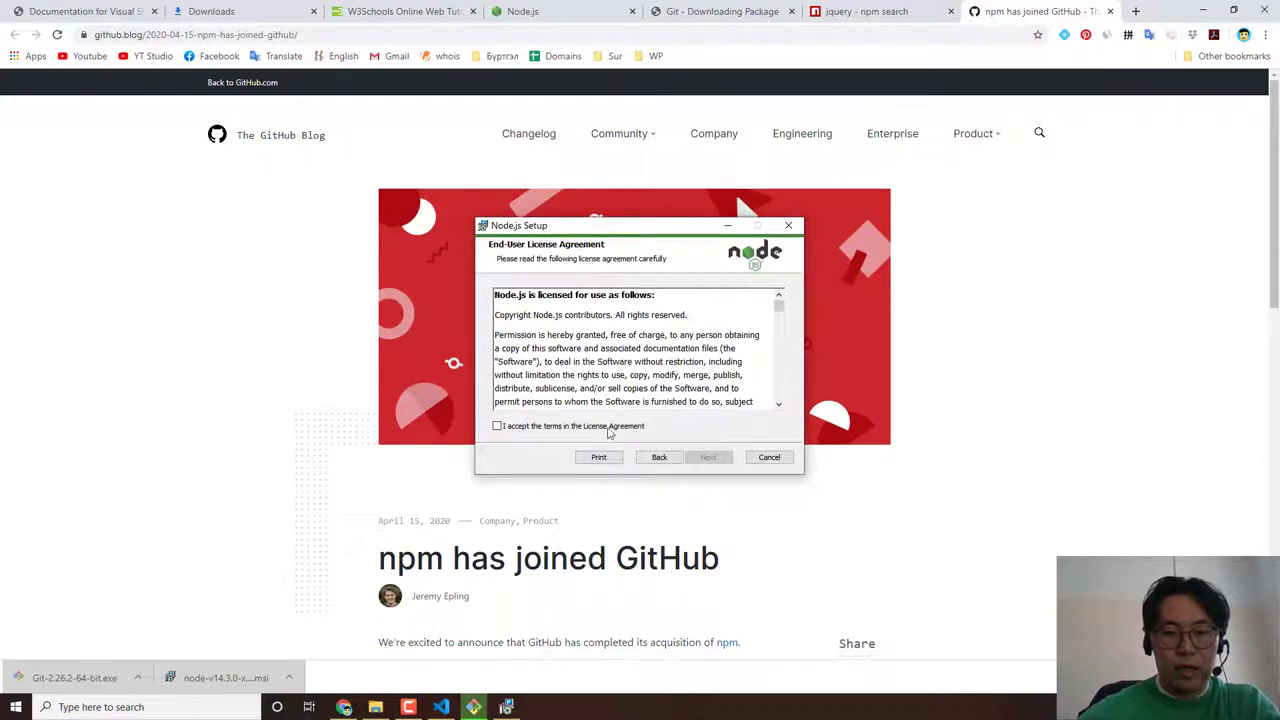
left_click(608, 430)
left_click(718, 457)
Step: Keep the default folder and features, skip native module tools, and start installing Node.js
left_click(718, 458)
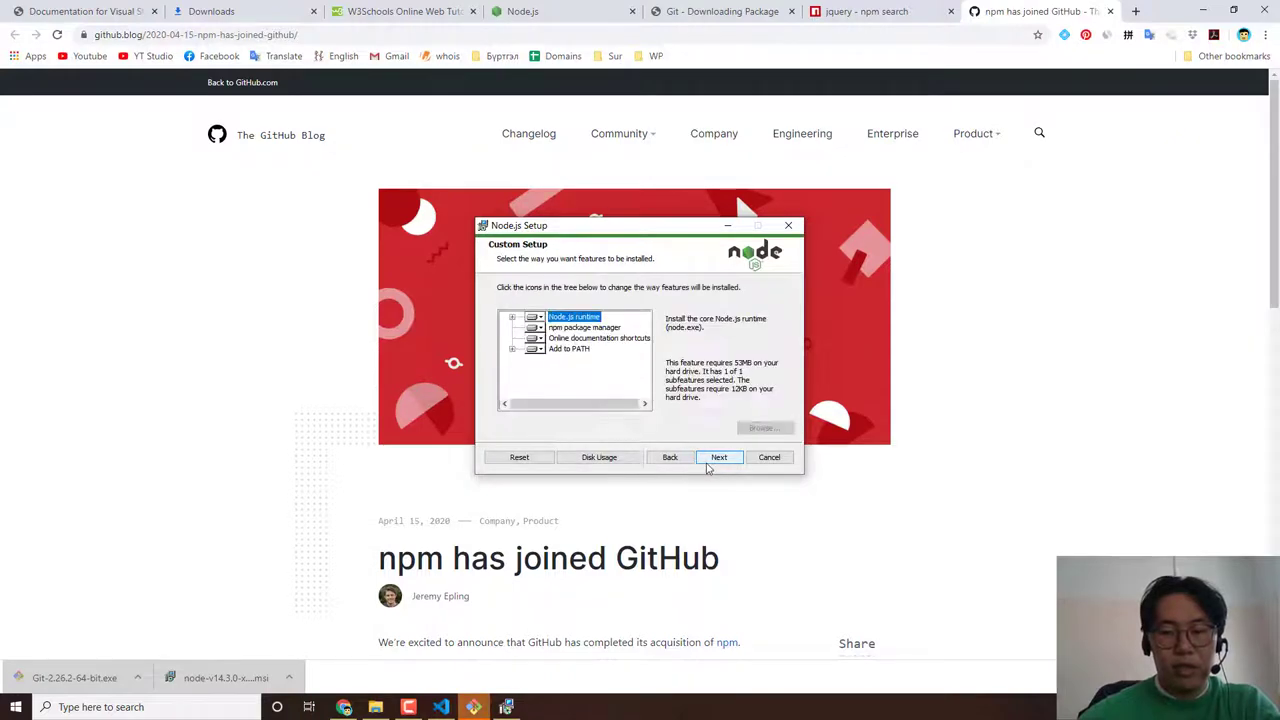
left_click(712, 460)
left_click(709, 459)
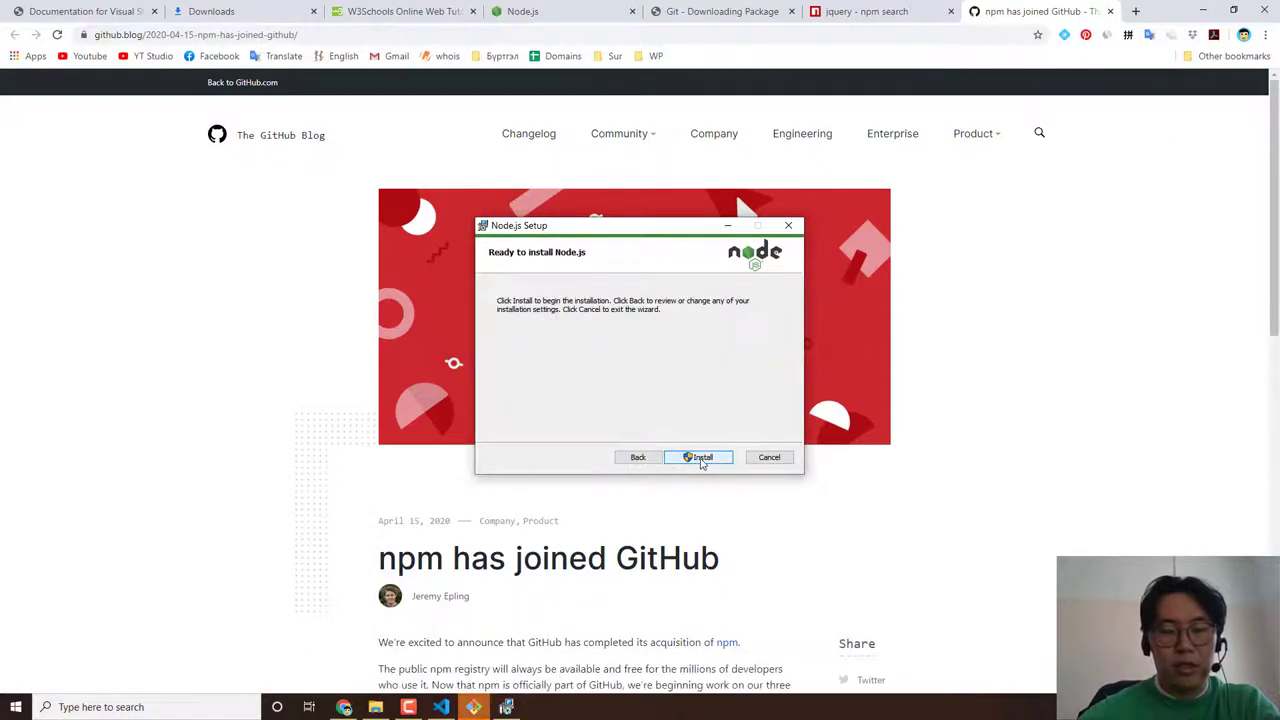
left_click(638, 458)
left_click(638, 458)
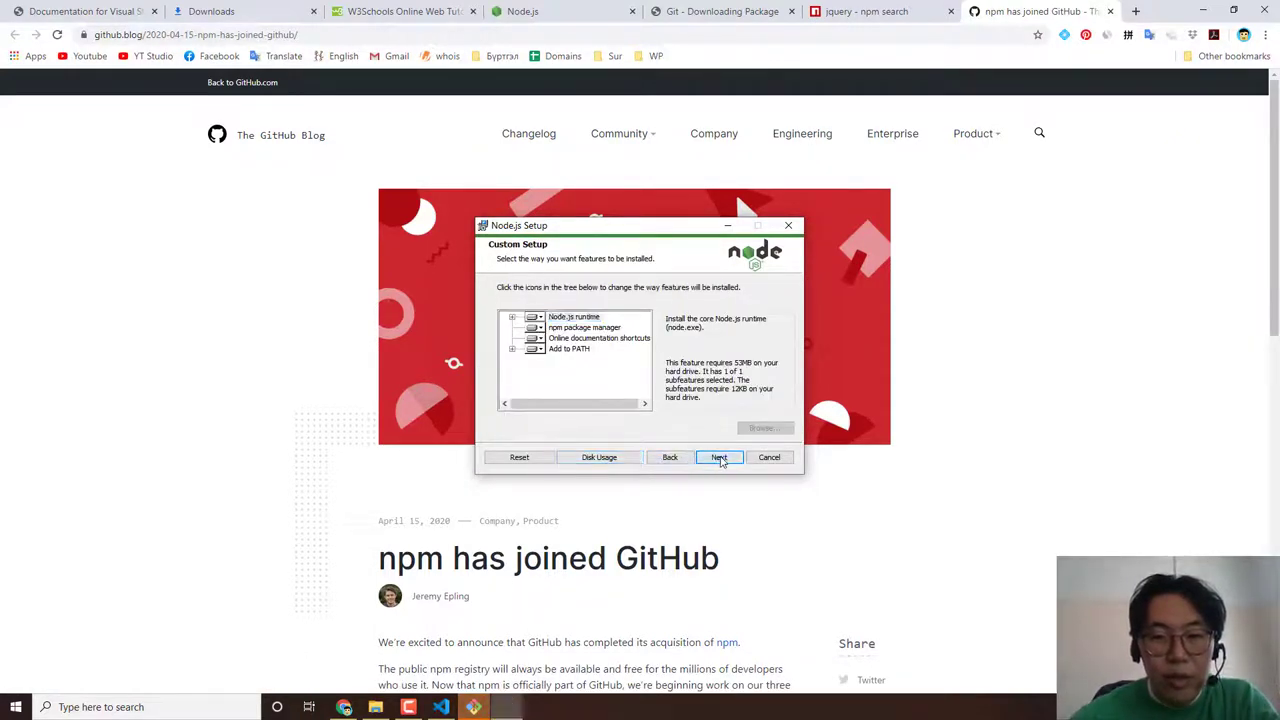
left_click(720, 459)
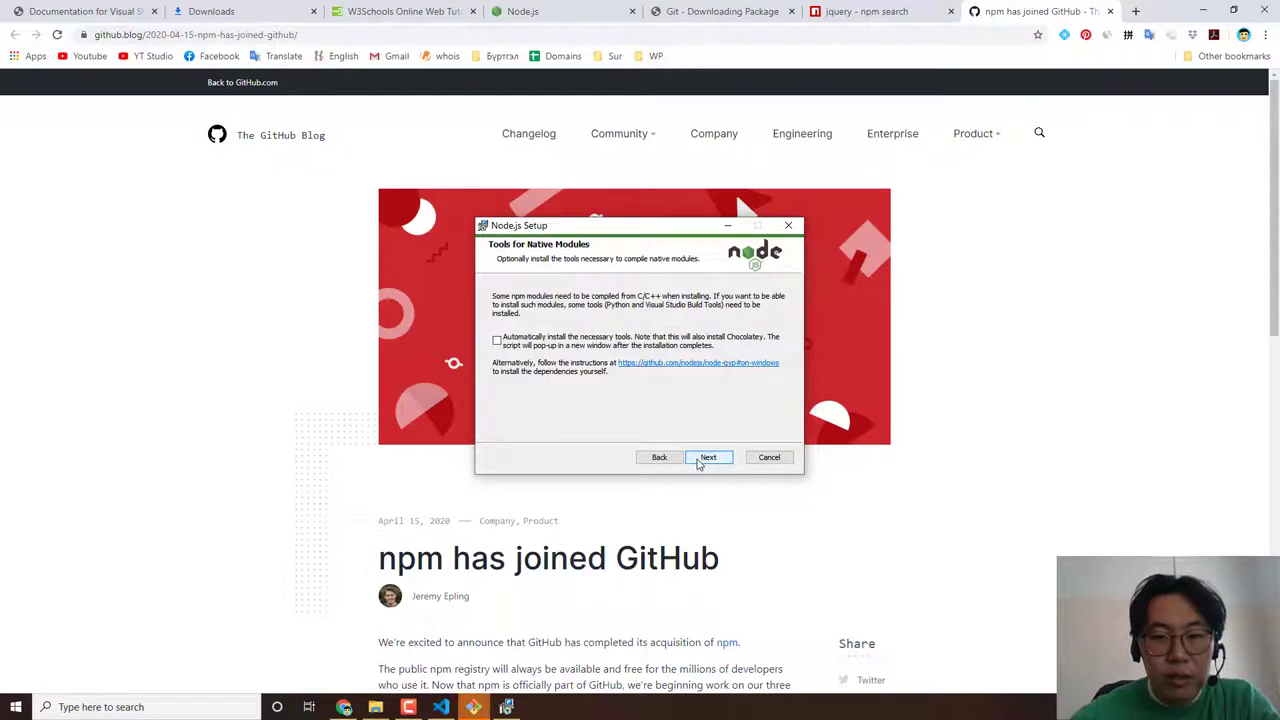
left_click(699, 461)
left_click(686, 460)
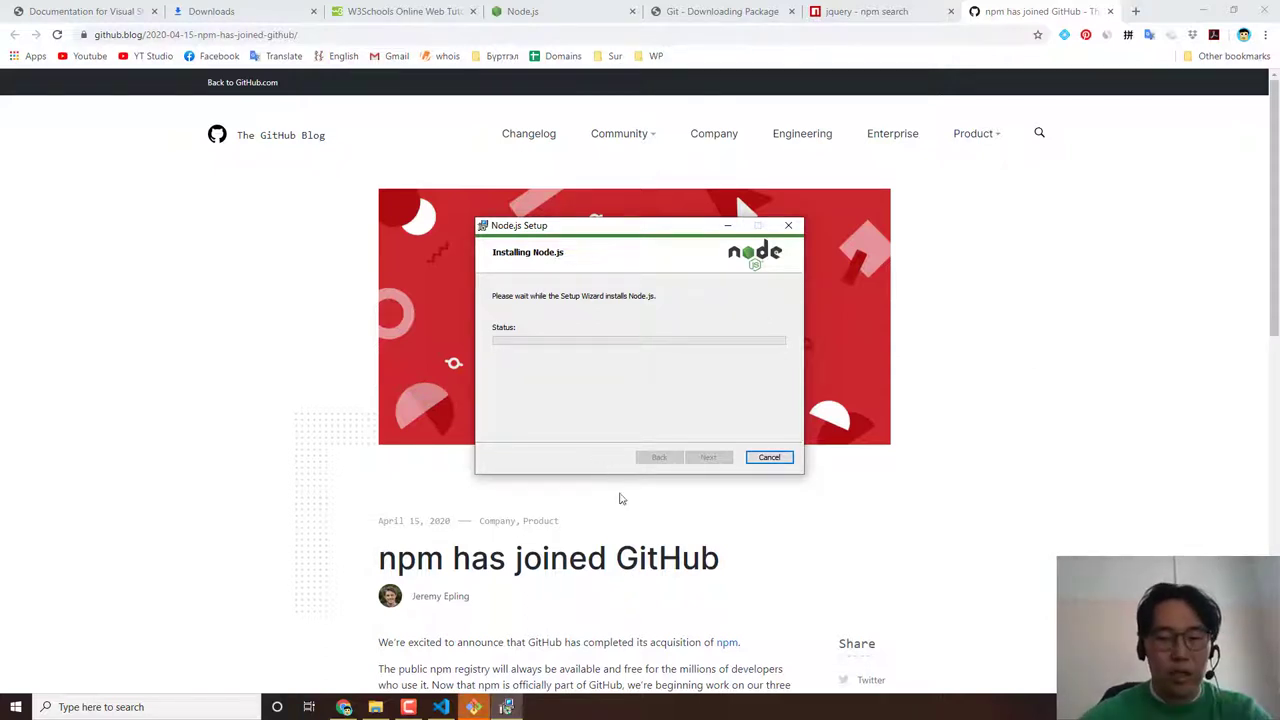
left_click(468, 708)
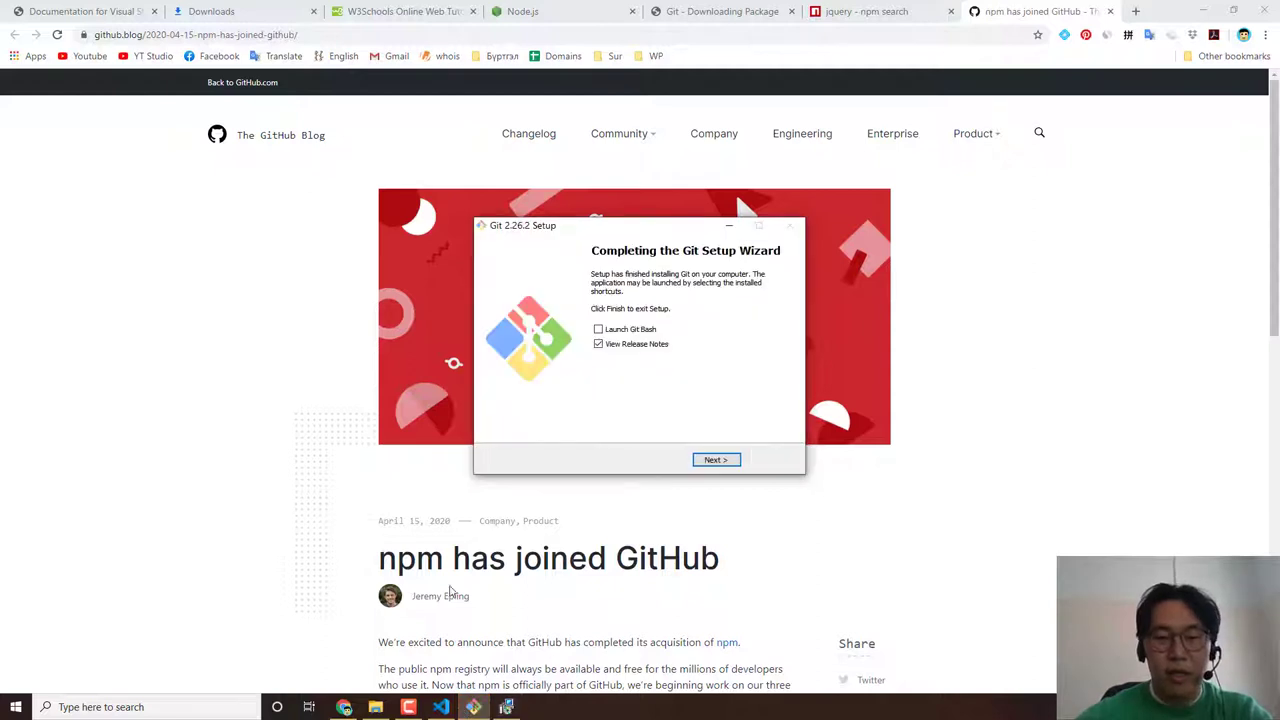
Step: Finish Git setup and open its release notes, always using Google Chrome for .html files
left_click(713, 461)
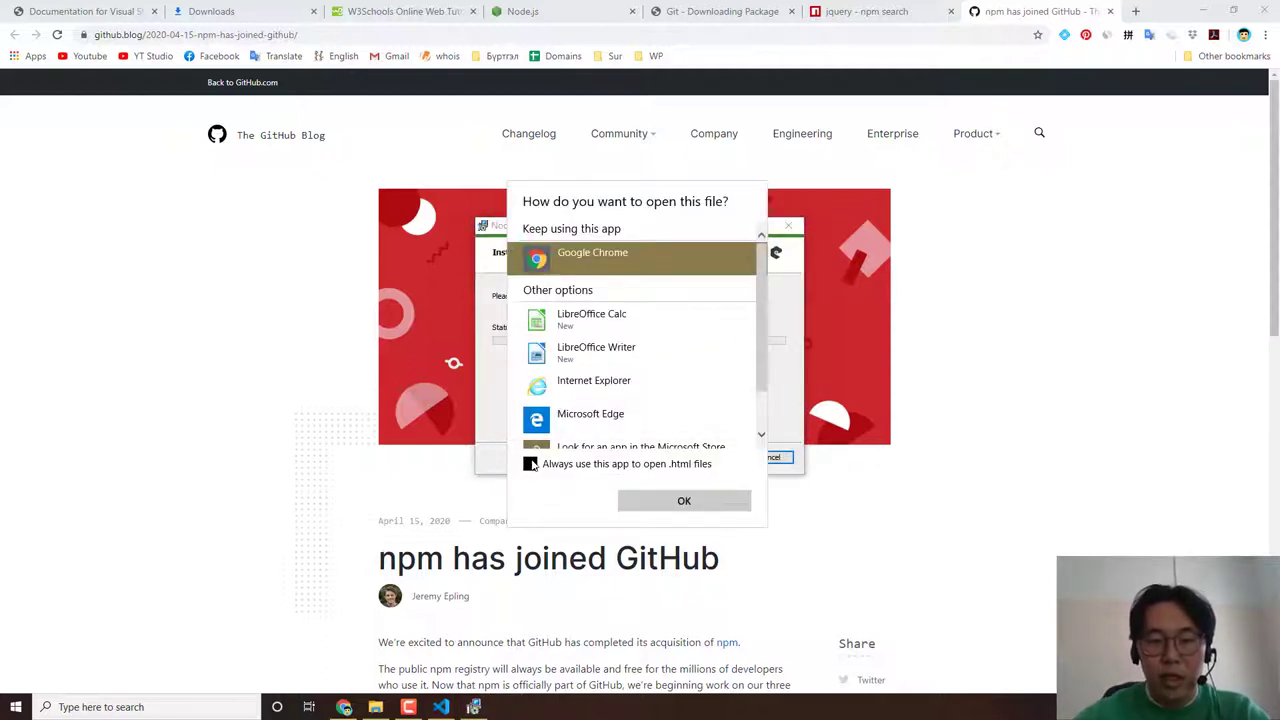
left_click(530, 464)
left_click(668, 510)
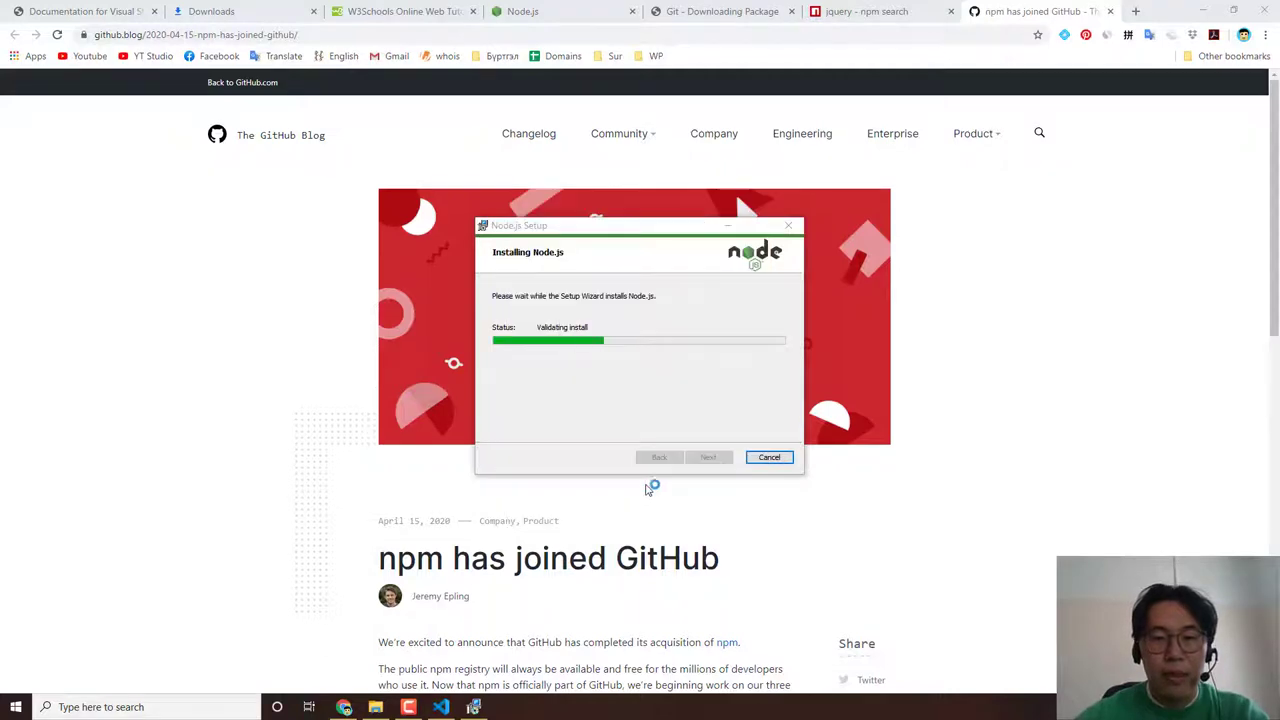
key("alt+Tab")
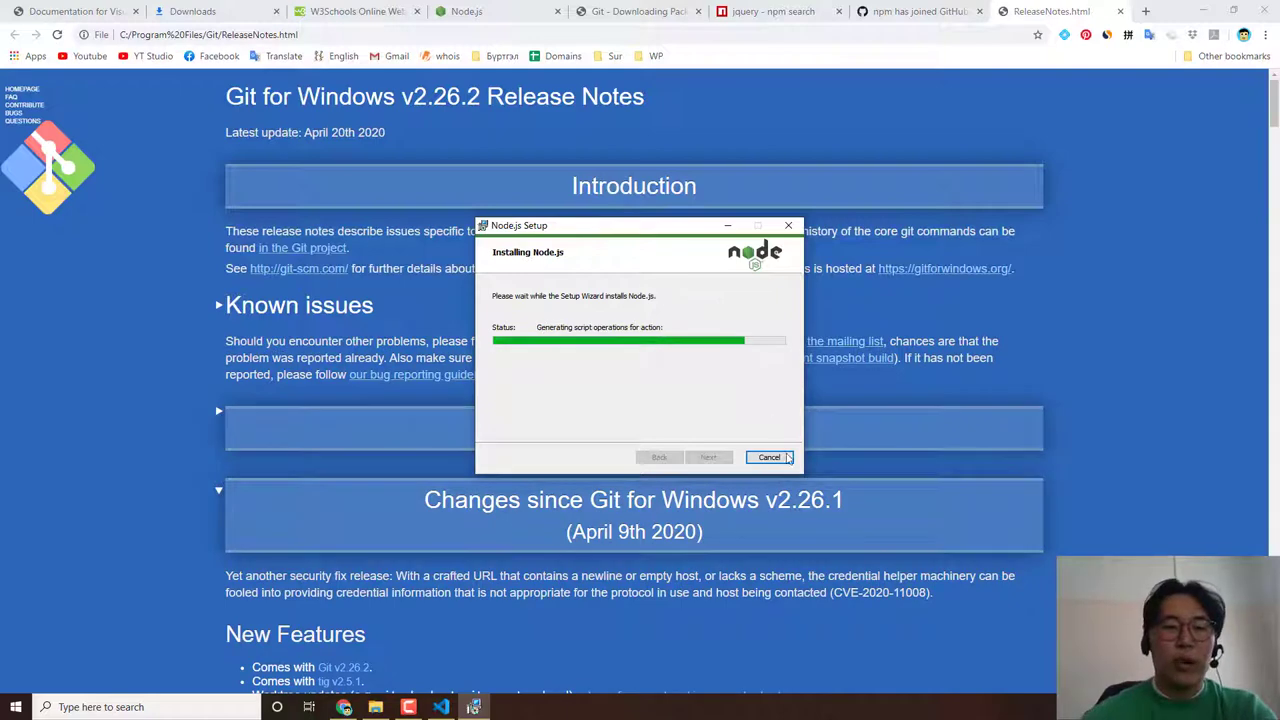
left_click(1113, 465)
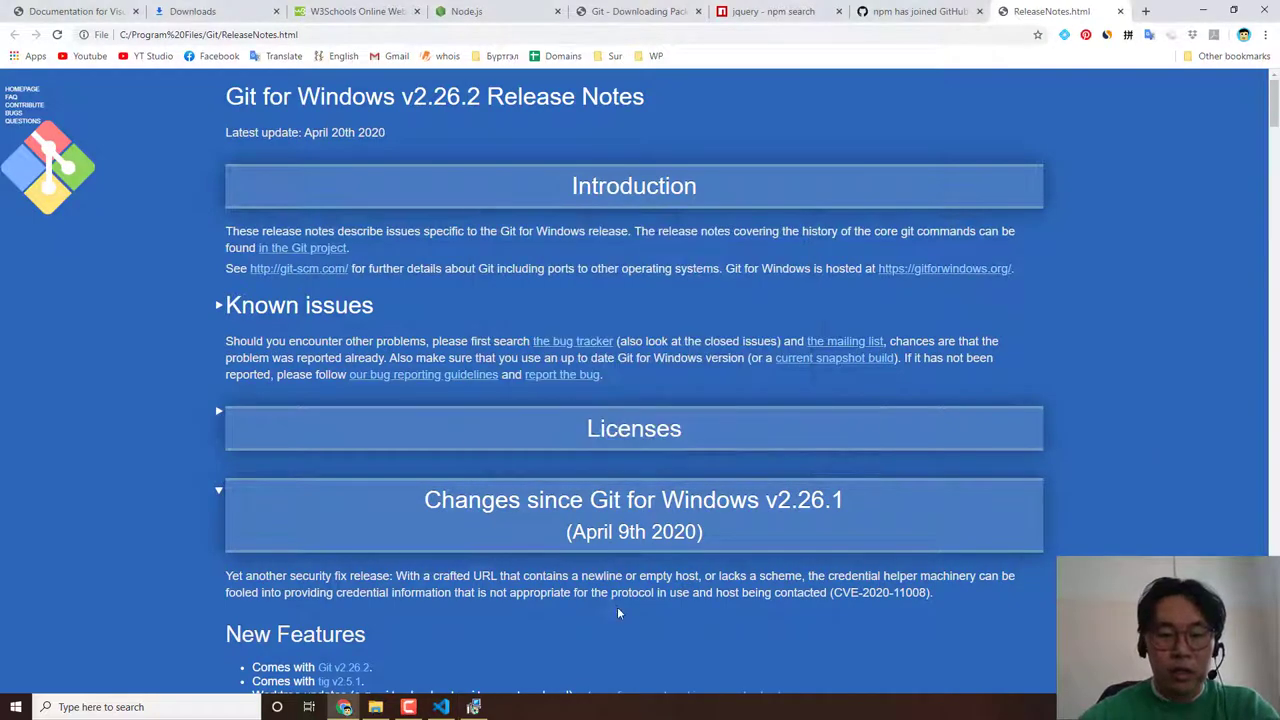
Step: Read through the Git 2.26.2 release notes in Chrome, then close that tab
left_click(441, 707)
left_click(474, 707)
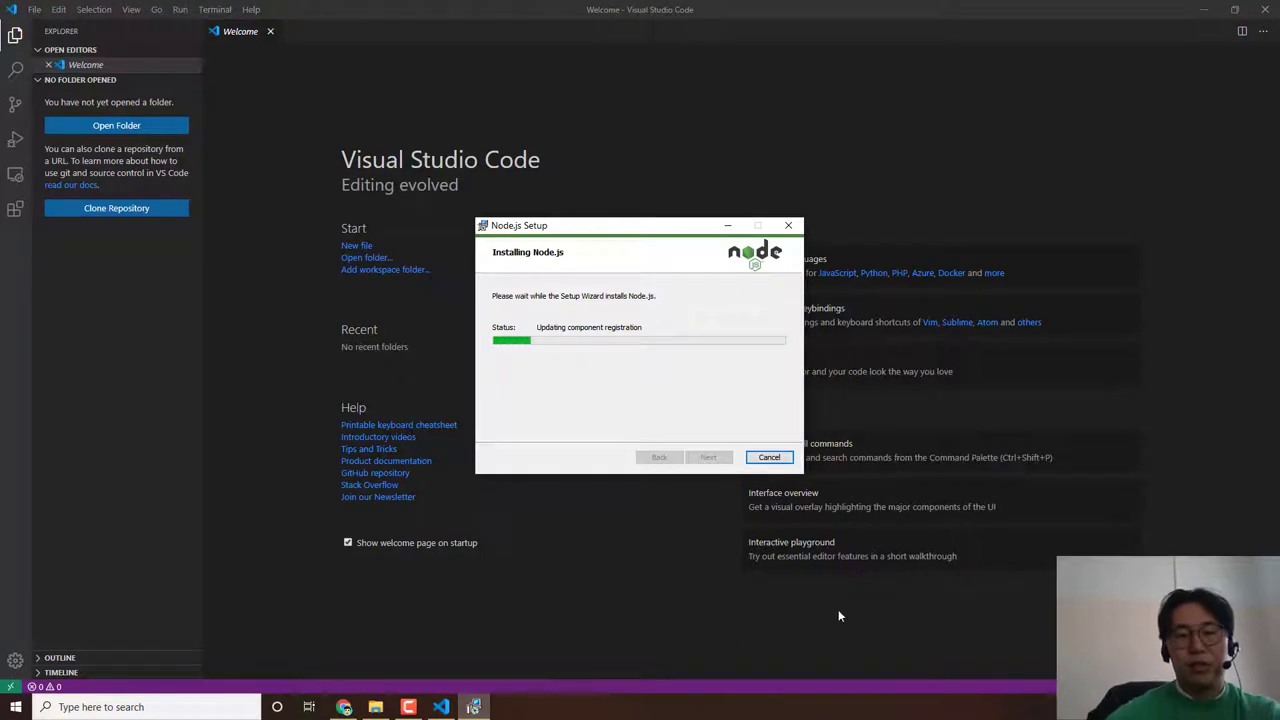
left_click(797, 606)
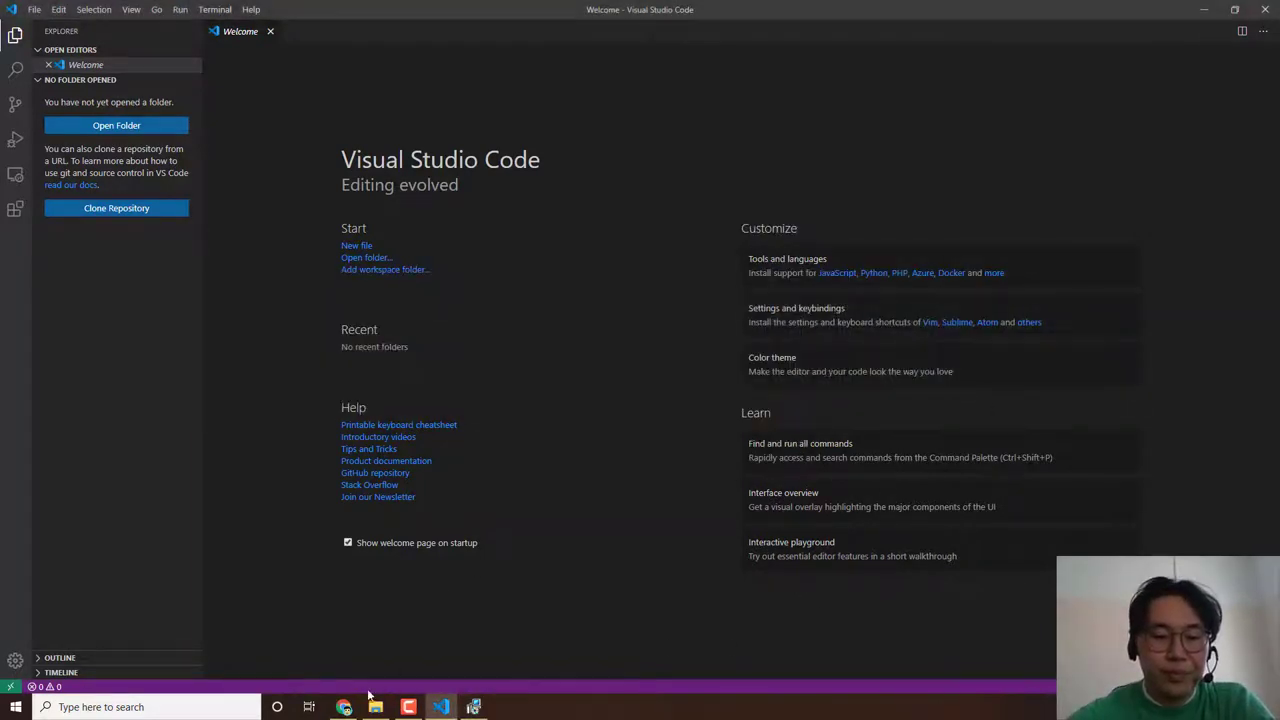
left_click(344, 707)
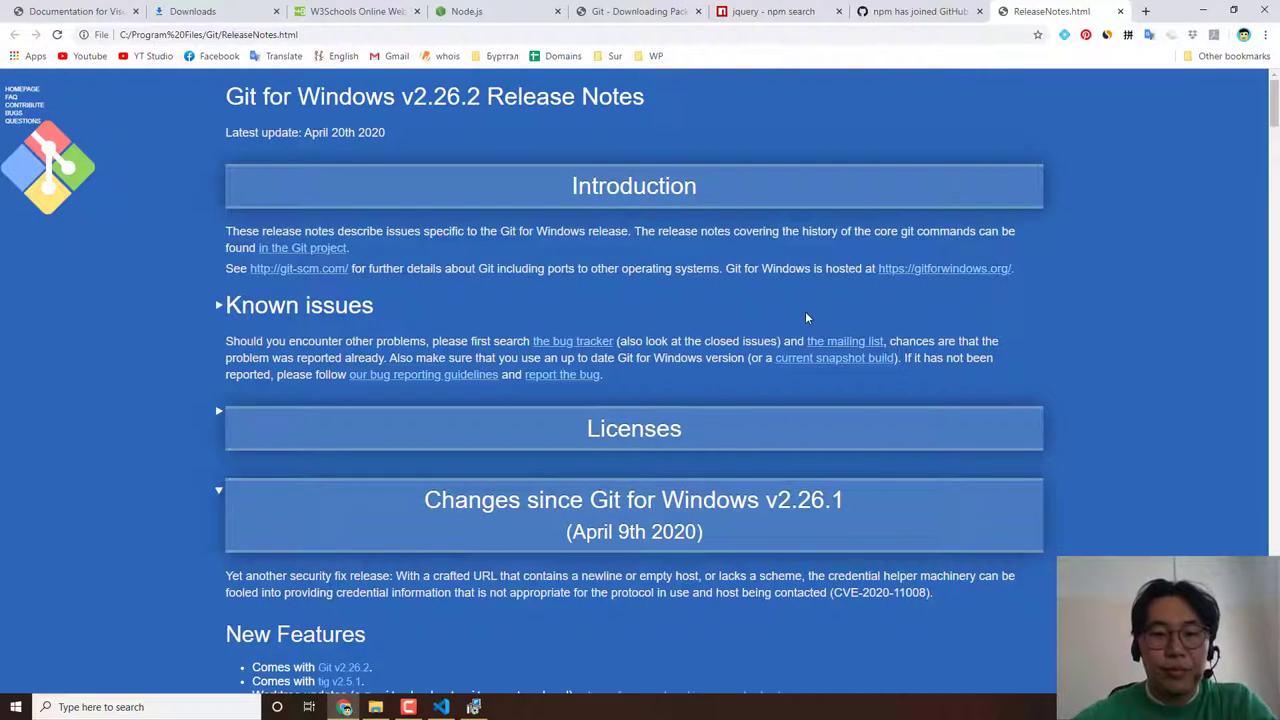
scroll(455, 341, "down", 5)
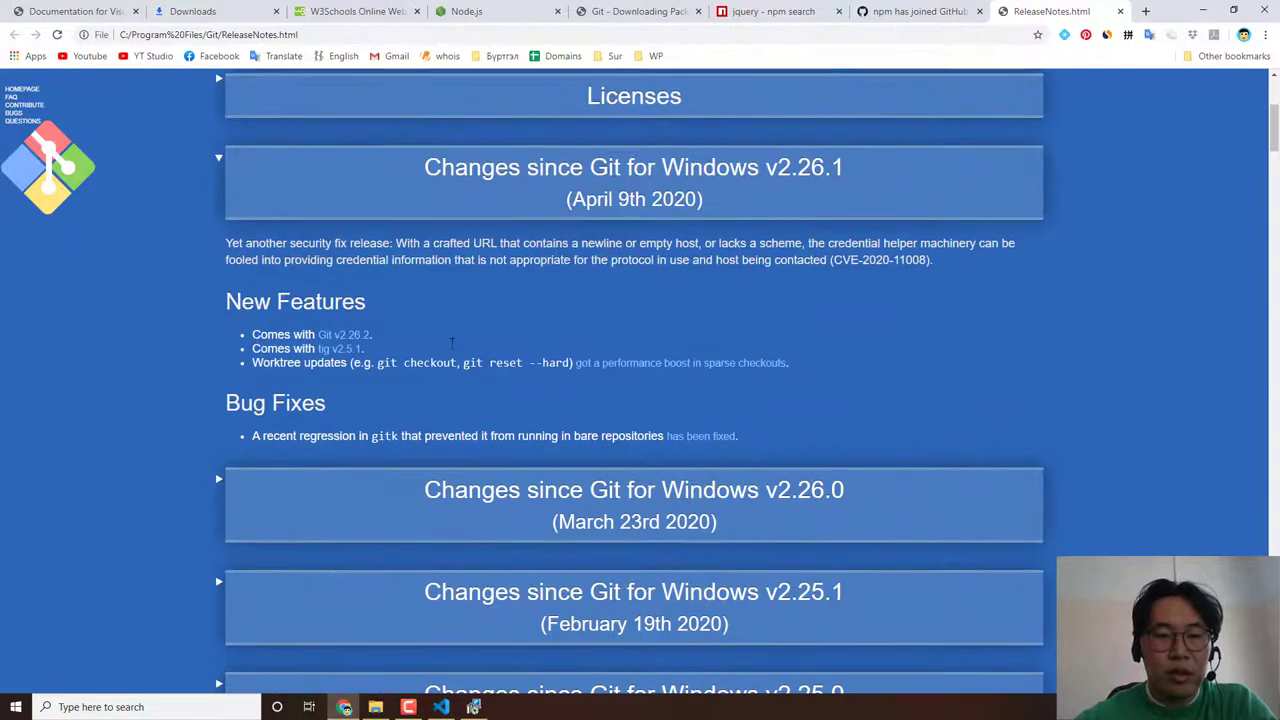
scroll(440, 355, "down", 3)
scroll(440, 355, "down", 4)
scroll(453, 350, "down", 8)
scroll(453, 350, "down", 10)
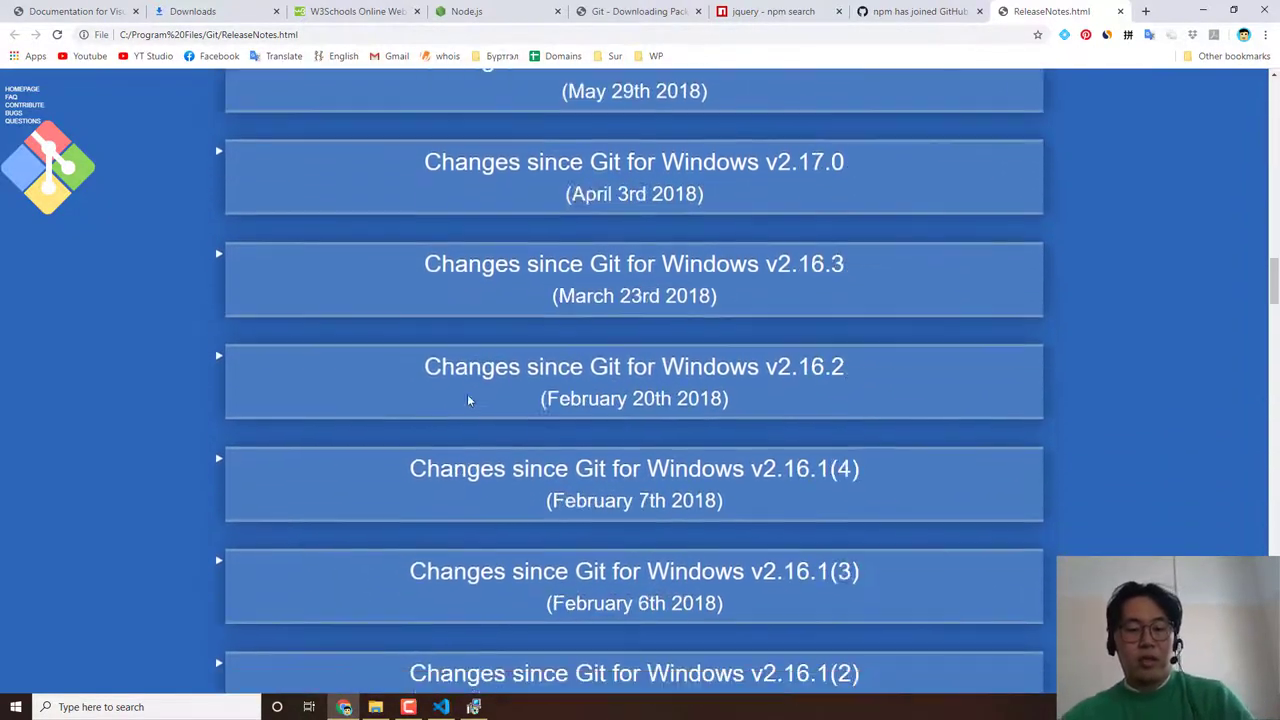
scroll(480, 370, "down", 4)
key("ctrl+w")
Step: Close the completed Node.js Setup wizard and bring up the VS Code Welcome page
key("alt+Tab")
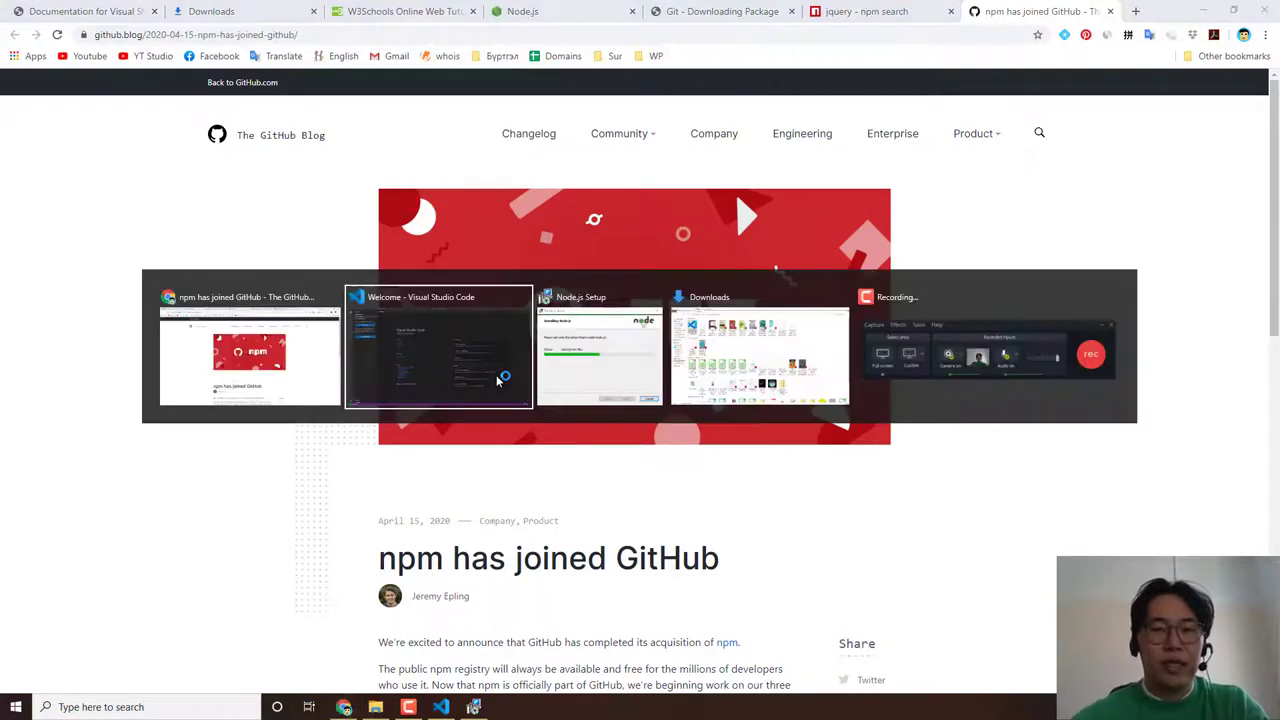
key("alt+Tab")
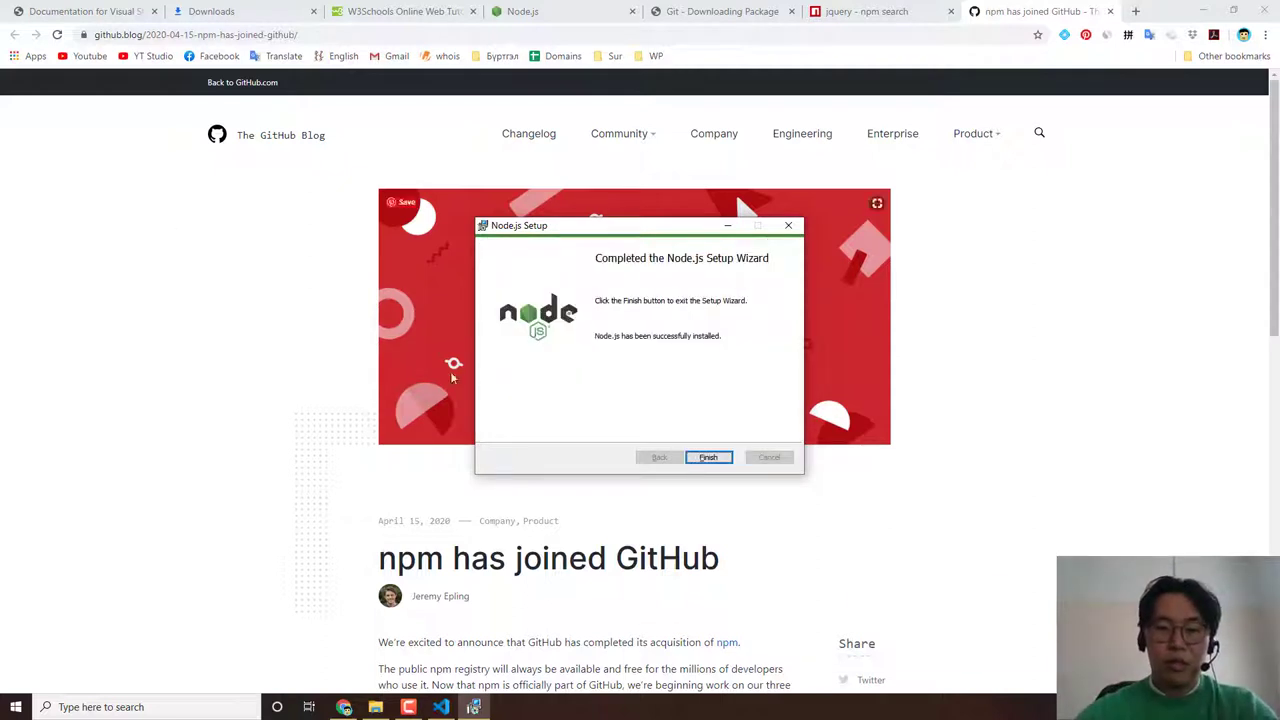
left_click(712, 458)
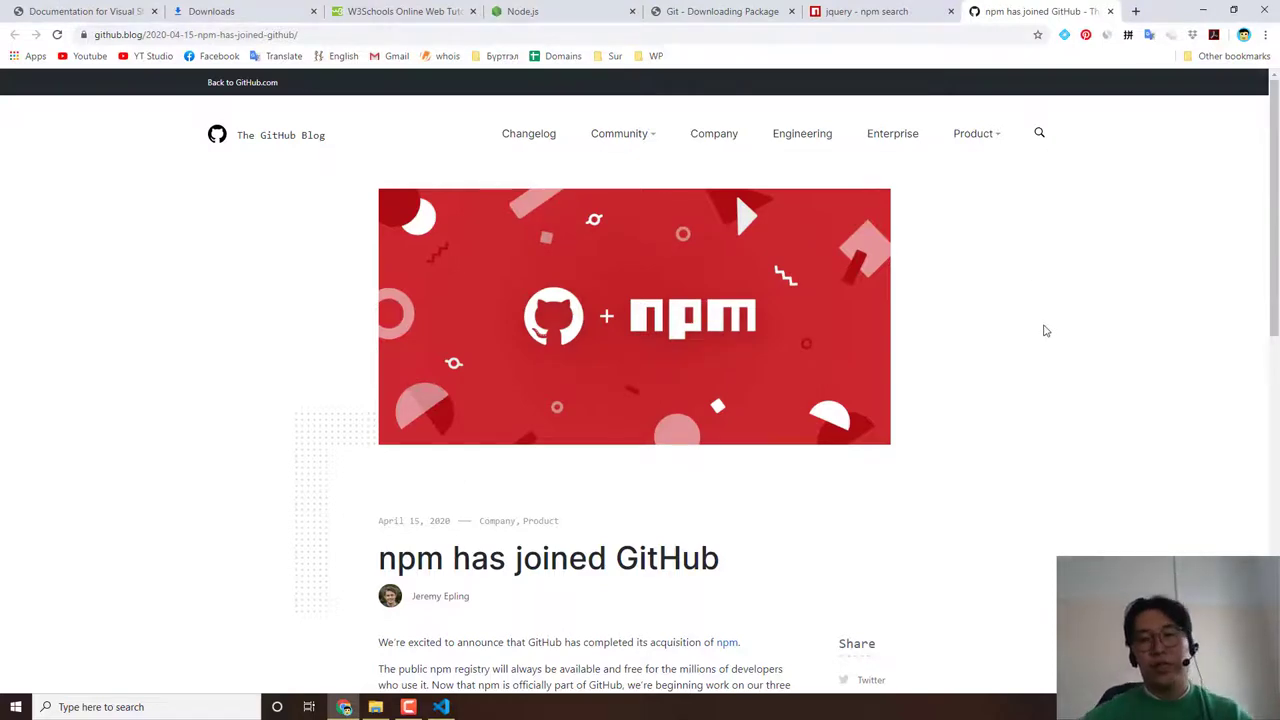
key("F9")
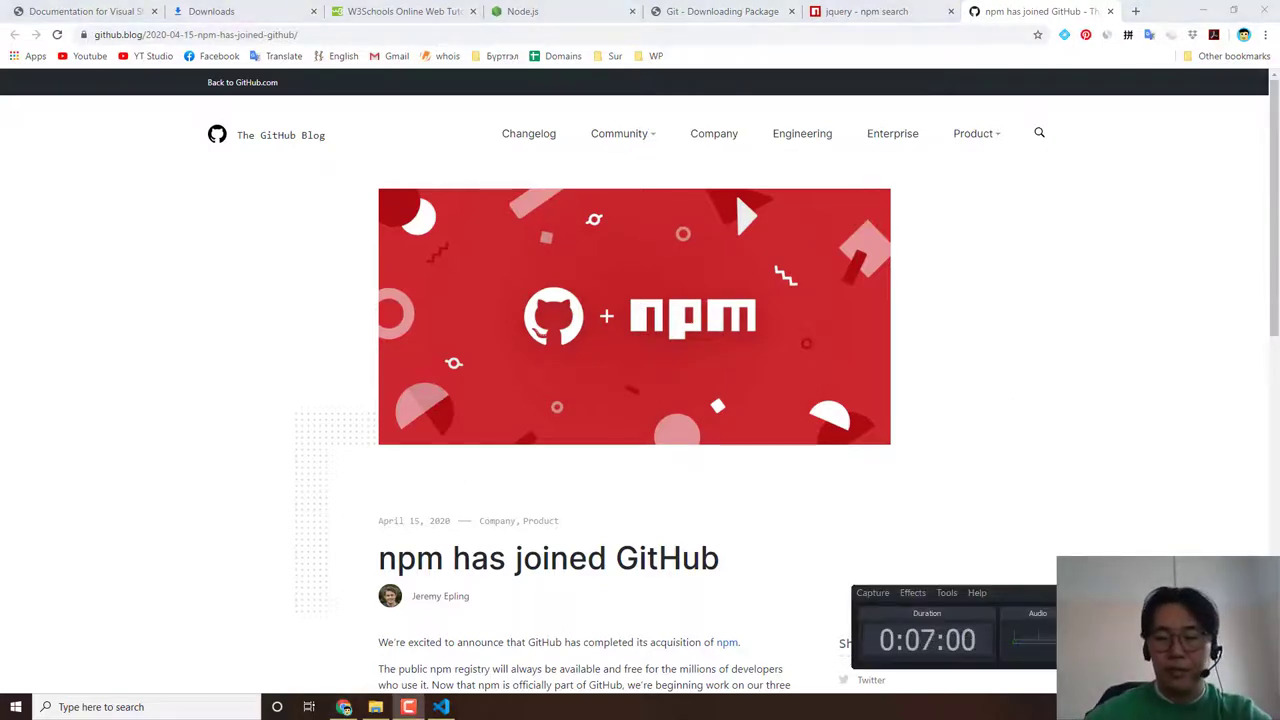
key("alt+Tab")
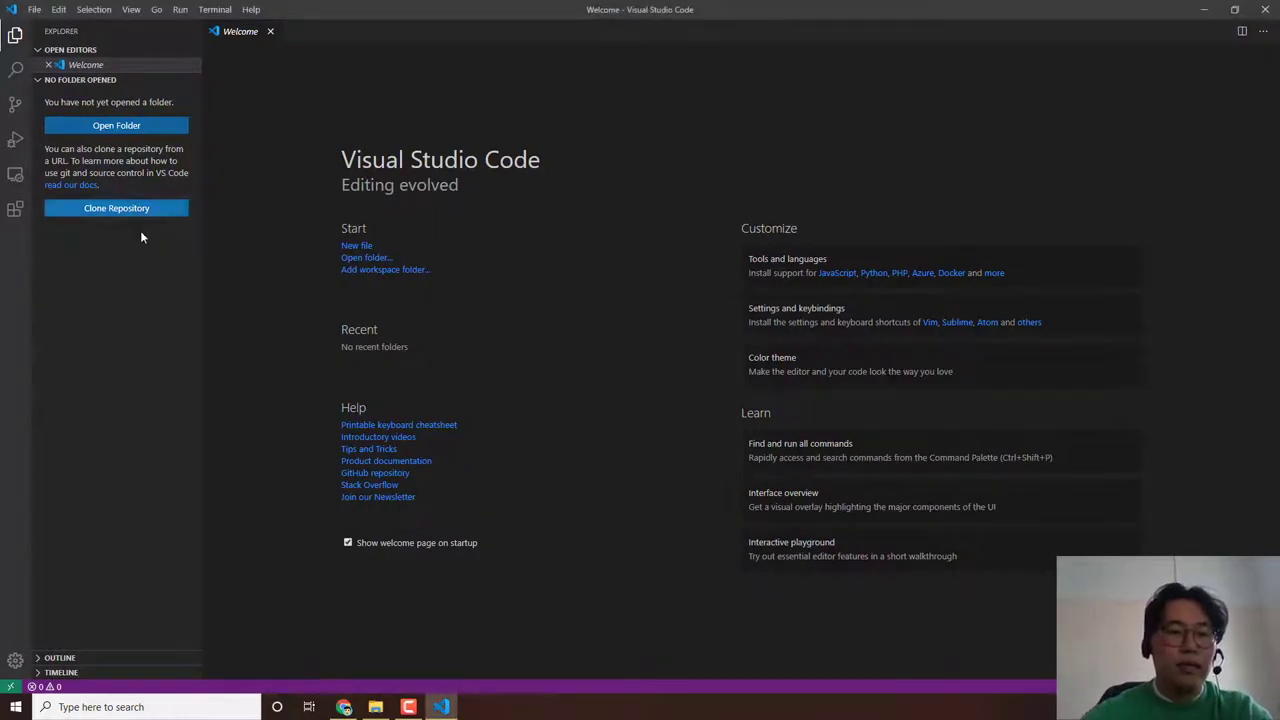
left_click(34, 9)
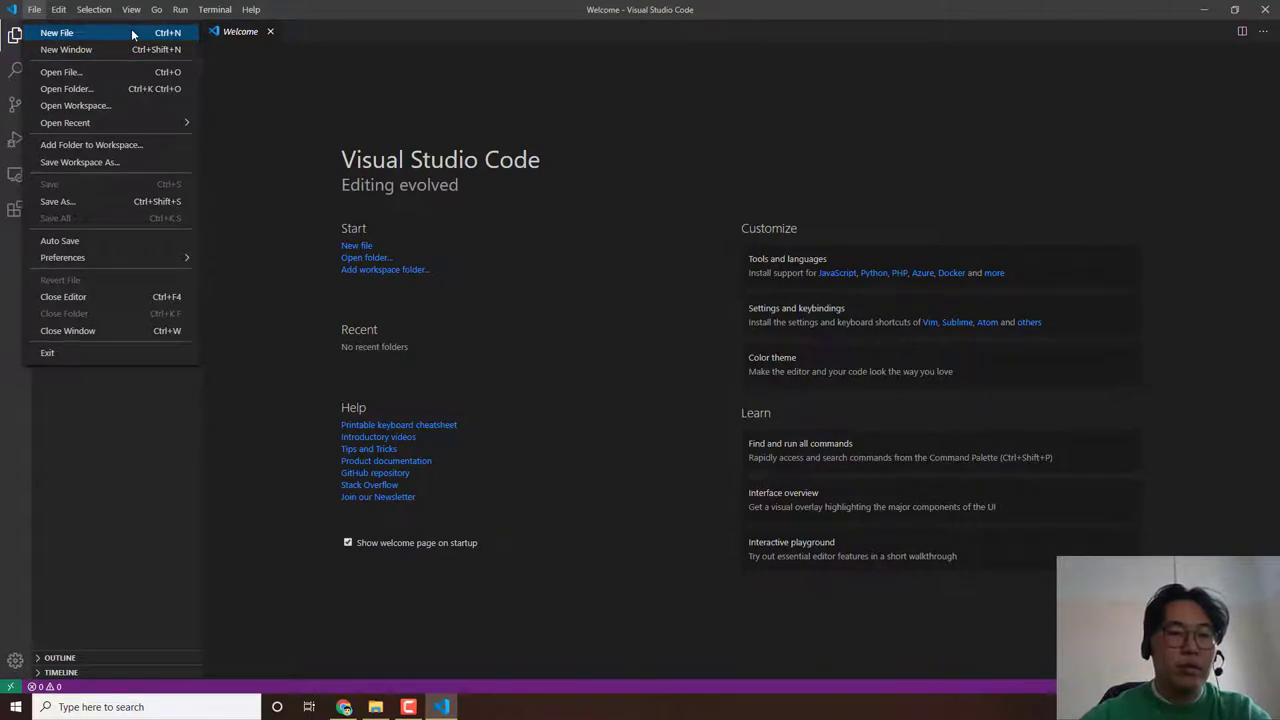
left_click(249, 418)
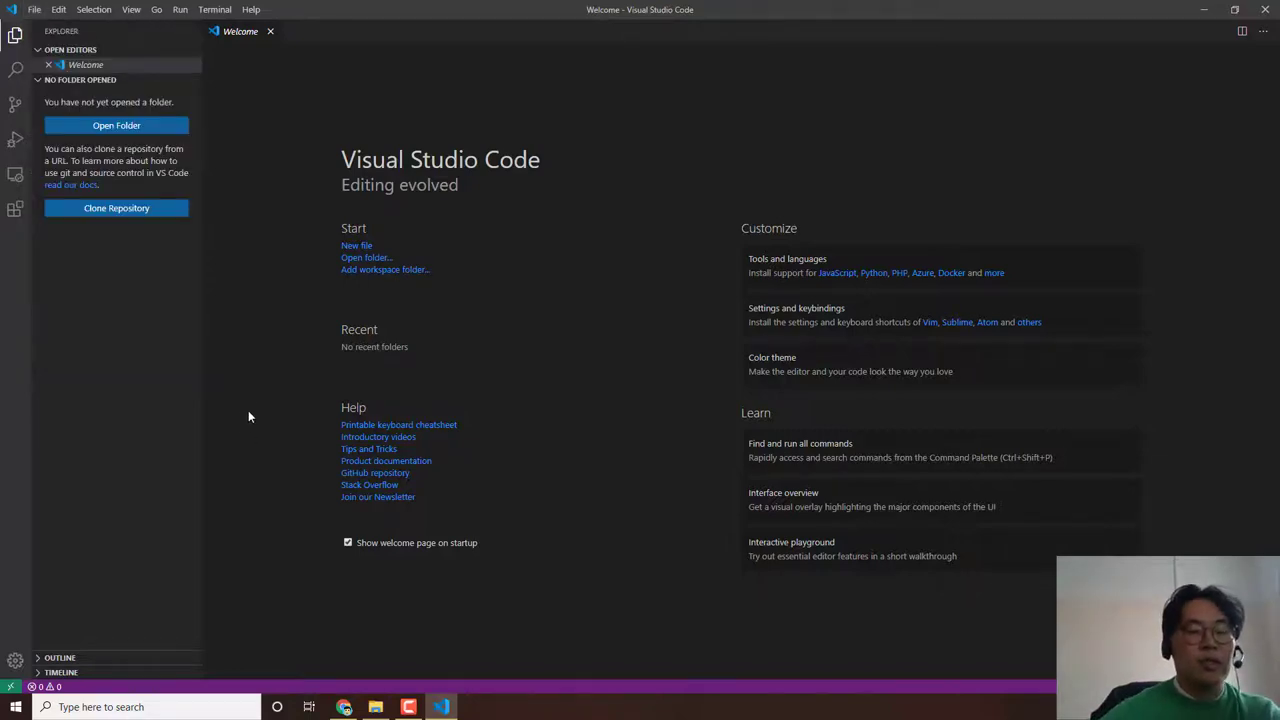